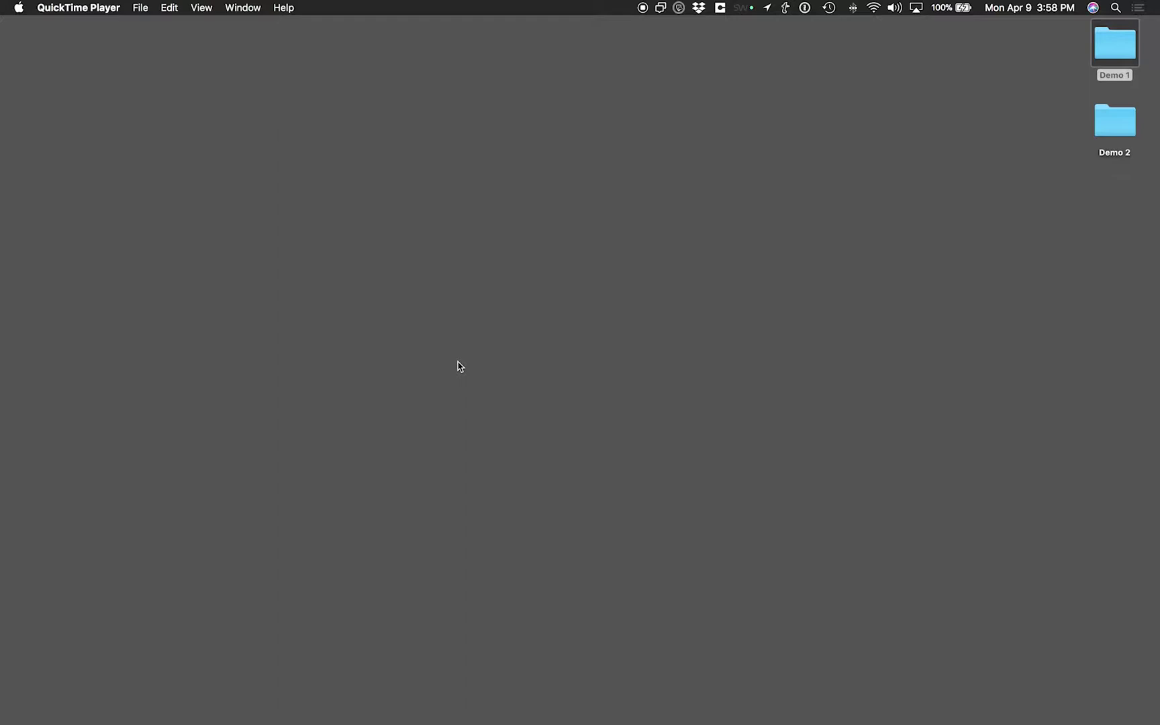
# Bring up Spotlight search over the Finder desktop with Command+Space
pyautogui.press('super+space')
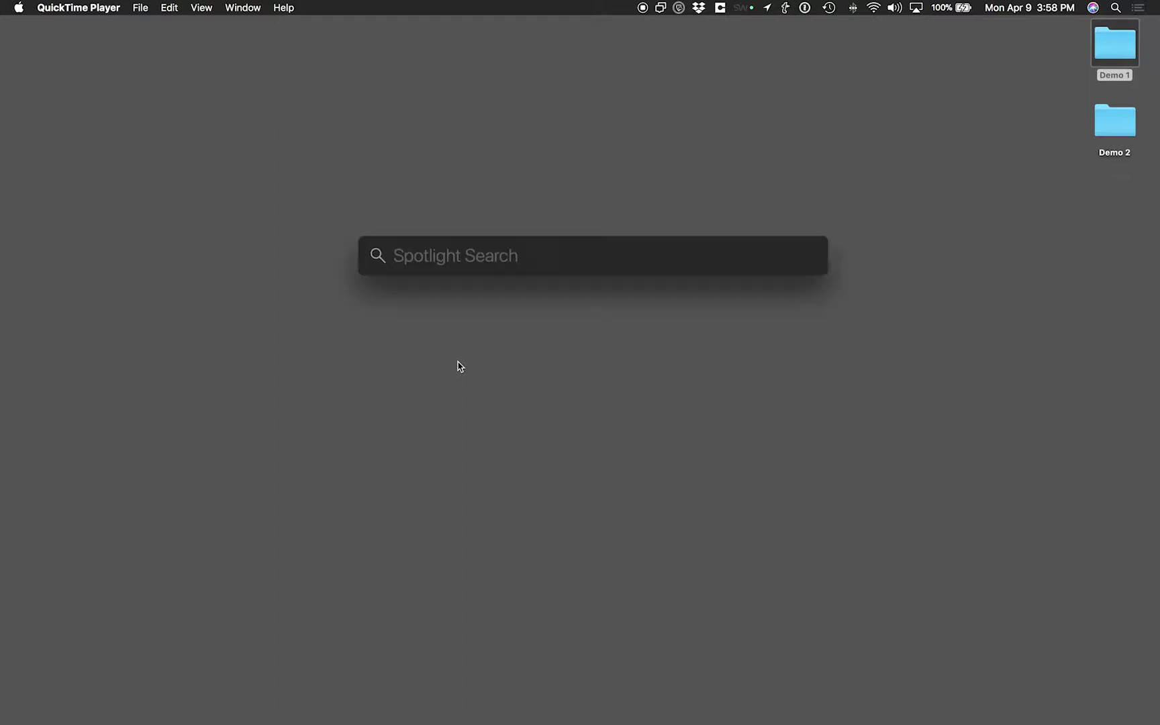
# Launch Terminal from Spotlight, run 'clear' for a fresh prompt, and nudge the window higher
pyautogui.write('termin')
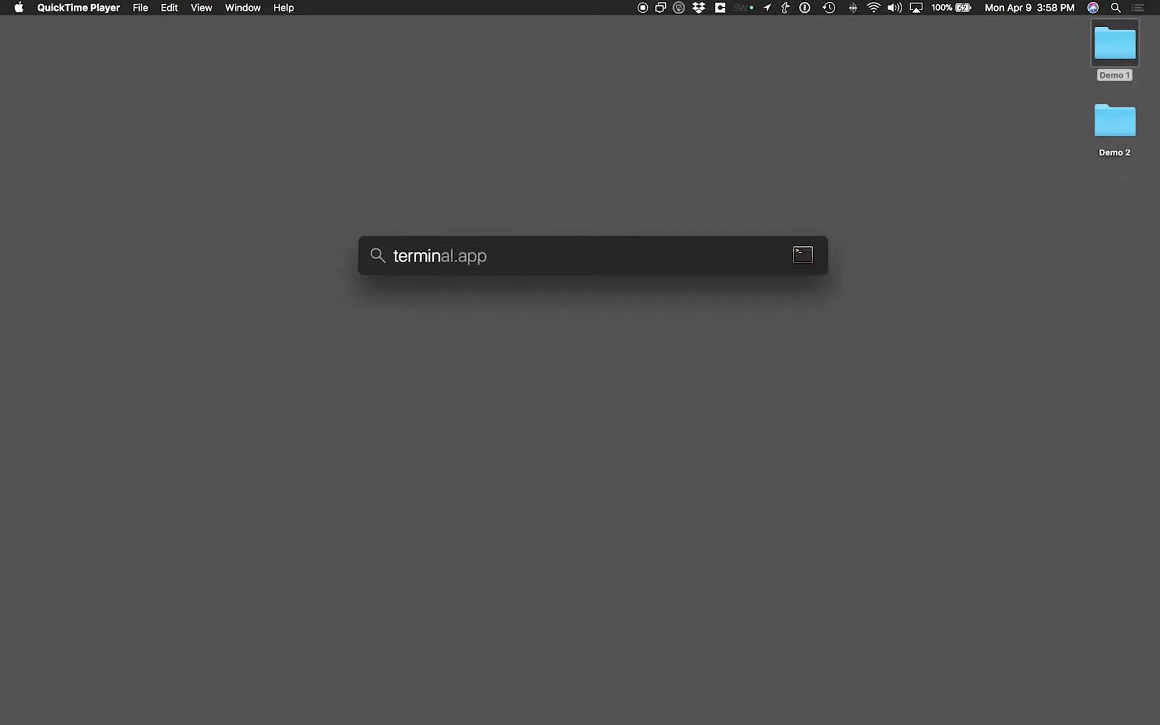
pyautogui.press('Return')
pyautogui.write('clea')
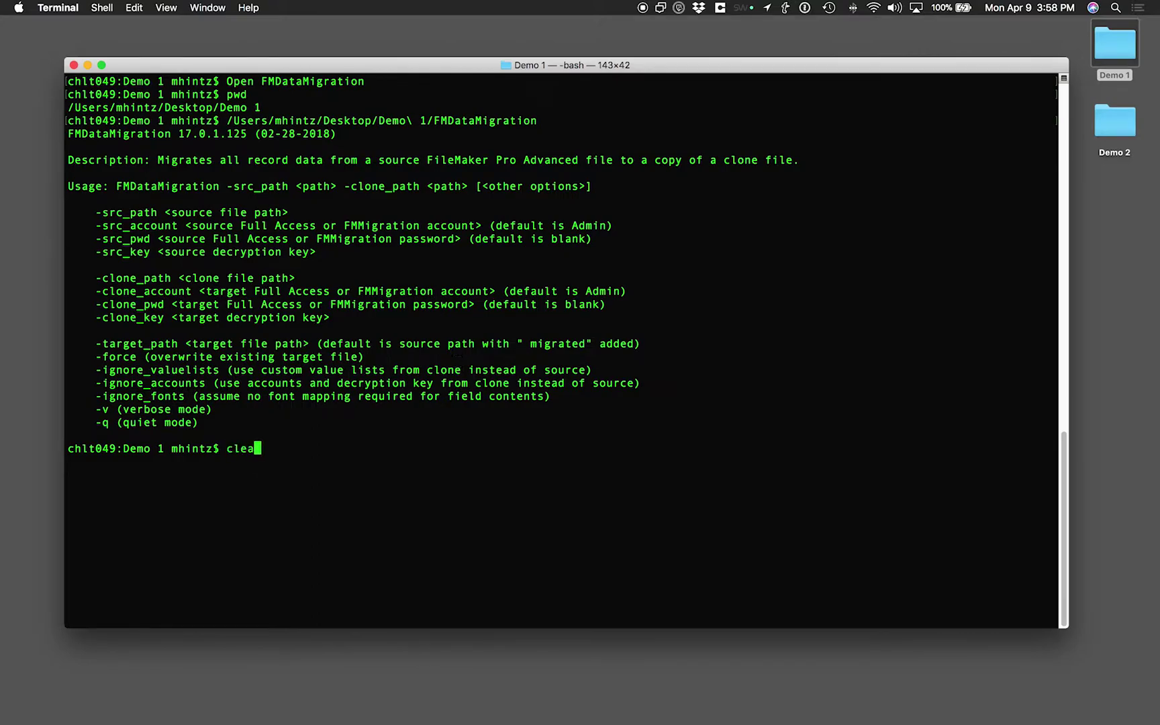
pyautogui.write('r')
pyautogui.press('Return')
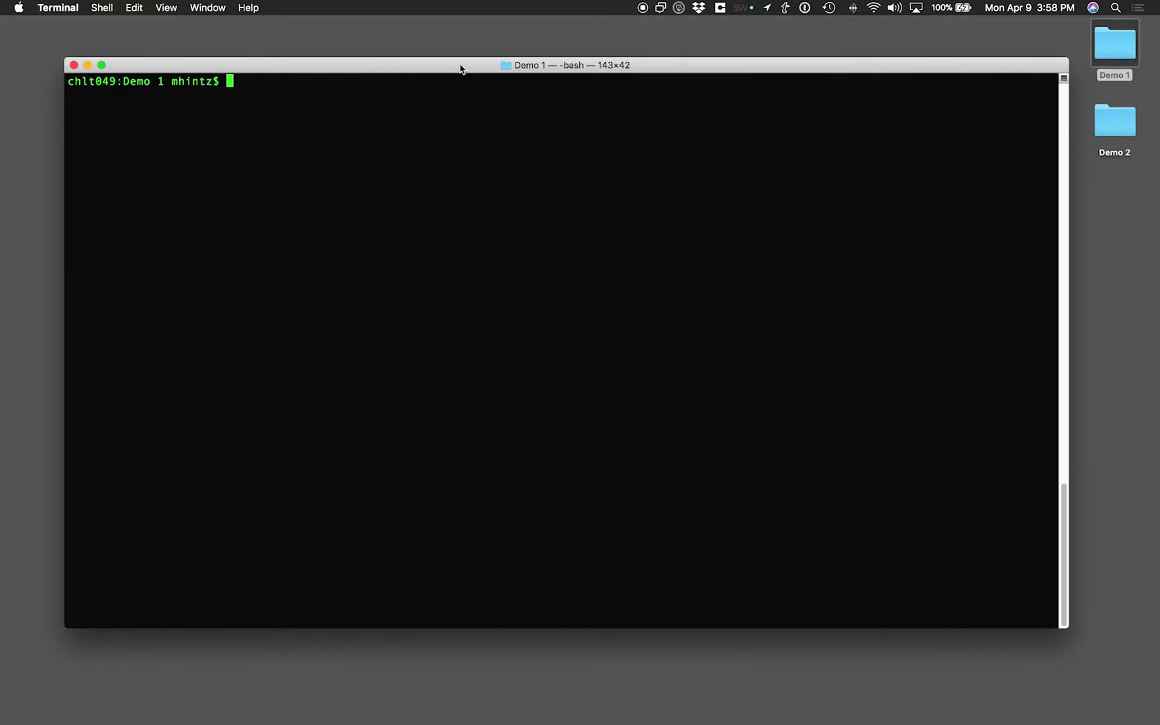
pyautogui.moveTo(461, 70); pyautogui.dragTo(458, 50)
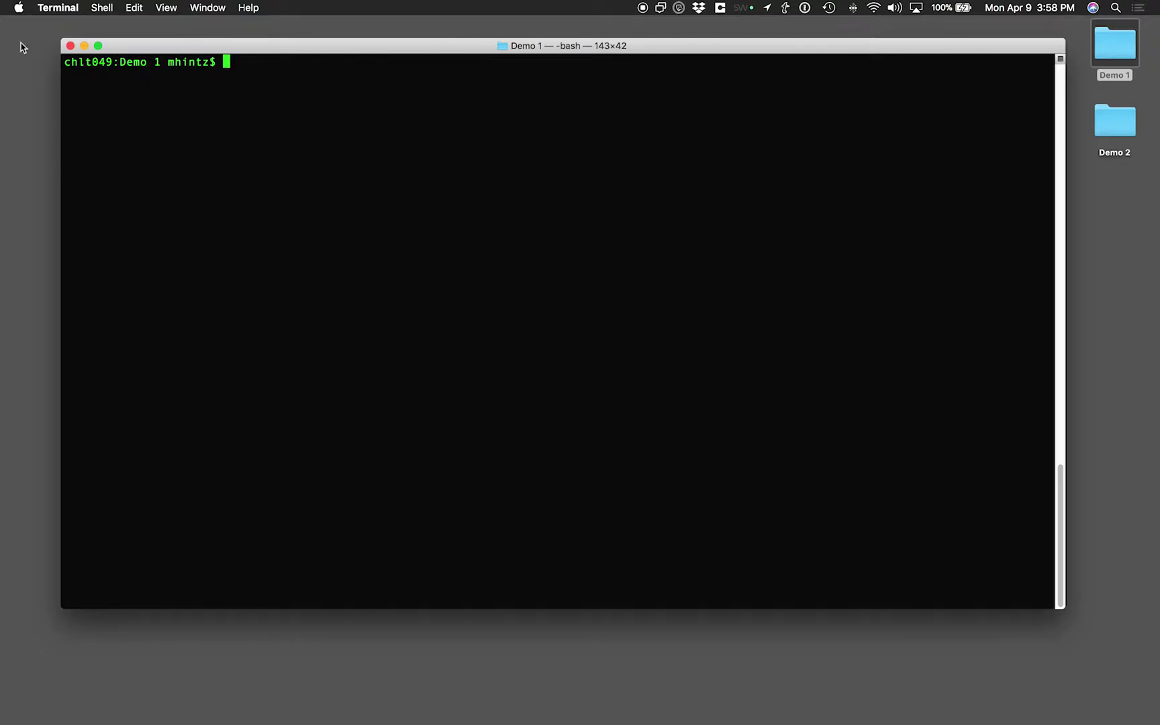
pyautogui.click(1130, 321)
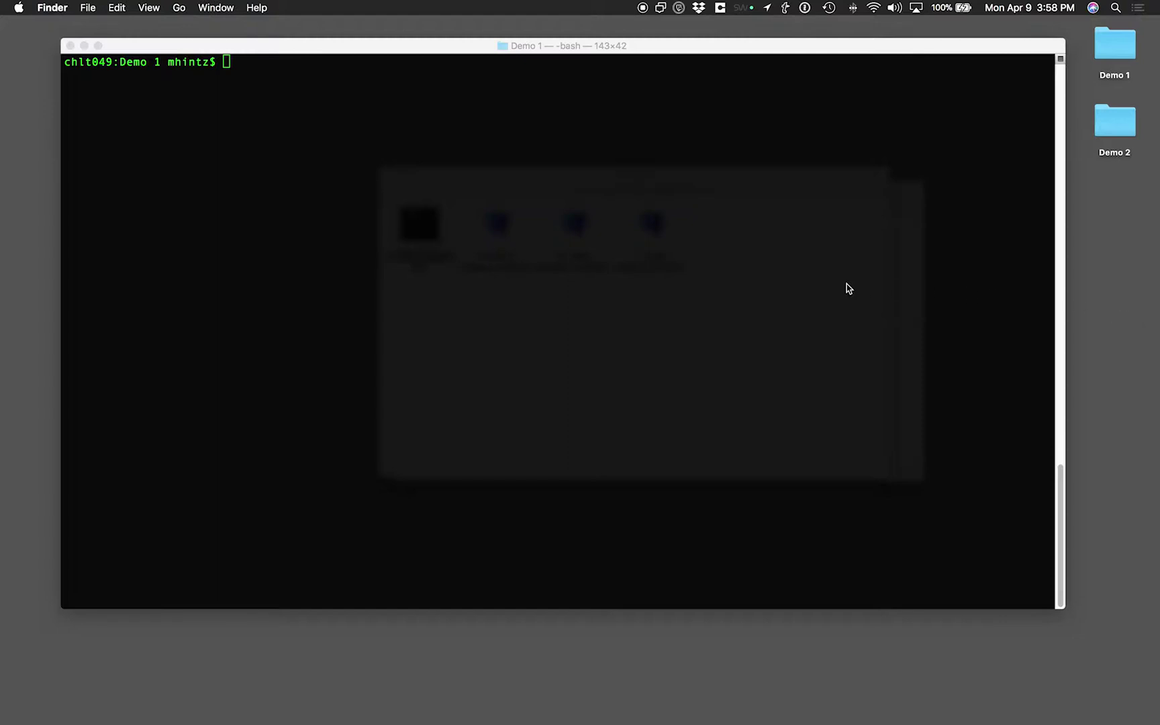
# Drop the FMDataMigration file from Demo 1 into Terminal and run it
pyautogui.moveTo(717, 52); pyautogui.dragTo(751, 328)
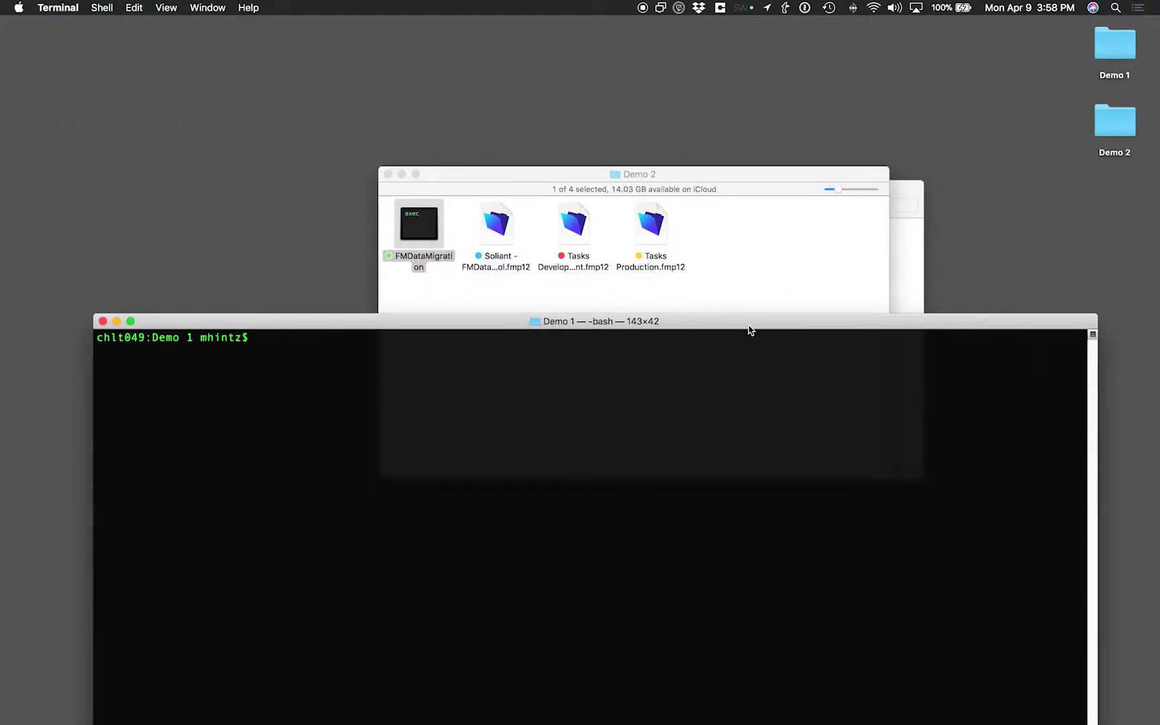
pyautogui.click(902, 260)
pyautogui.moveTo(474, 210); pyautogui.dragTo(450, 130)
pyautogui.click(526, 187)
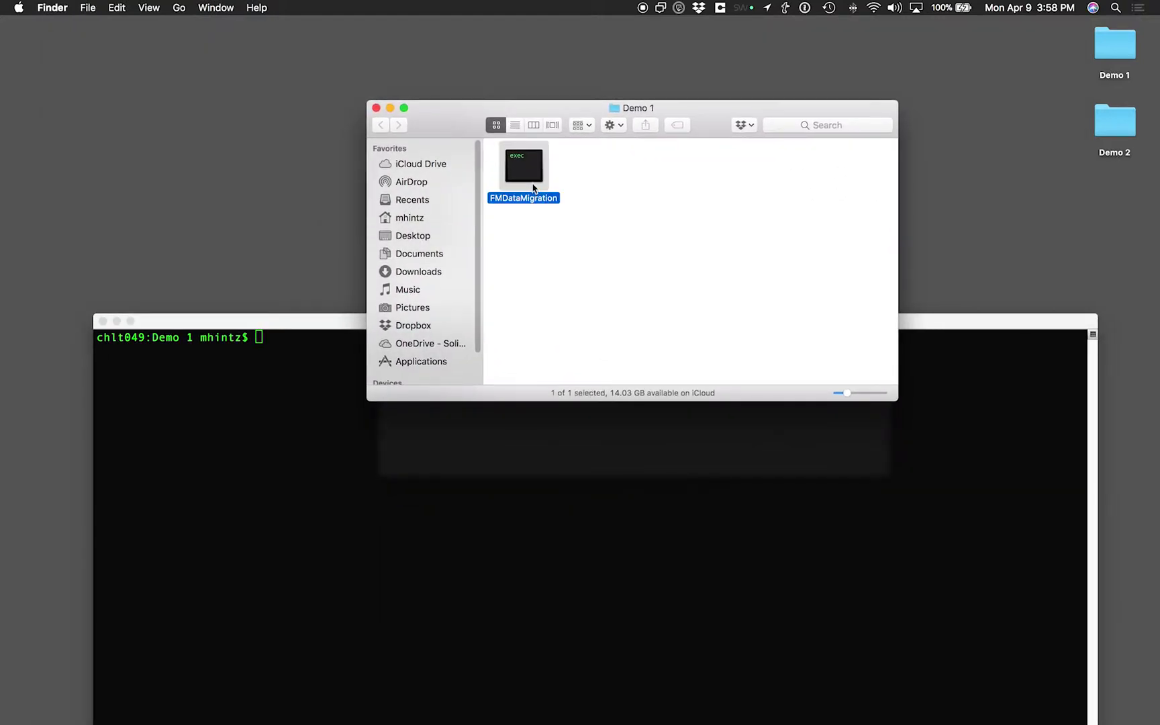
pyautogui.moveTo(492, 190); pyautogui.dragTo(286, 90)
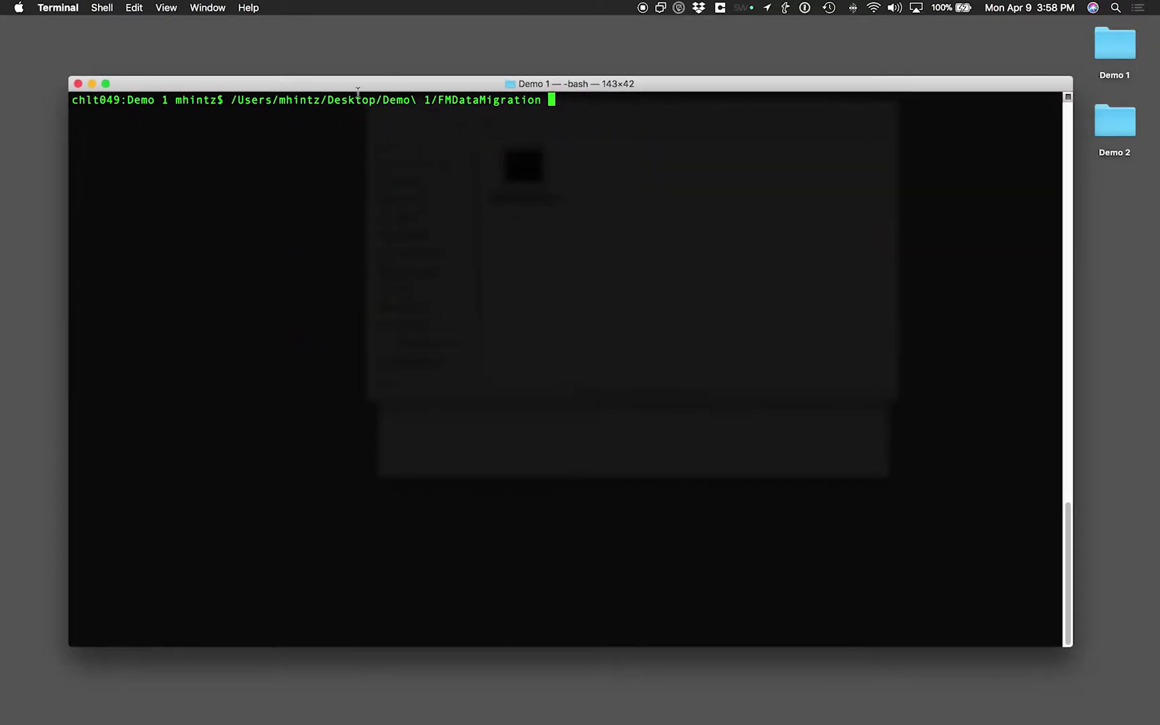
pyautogui.press('Return')
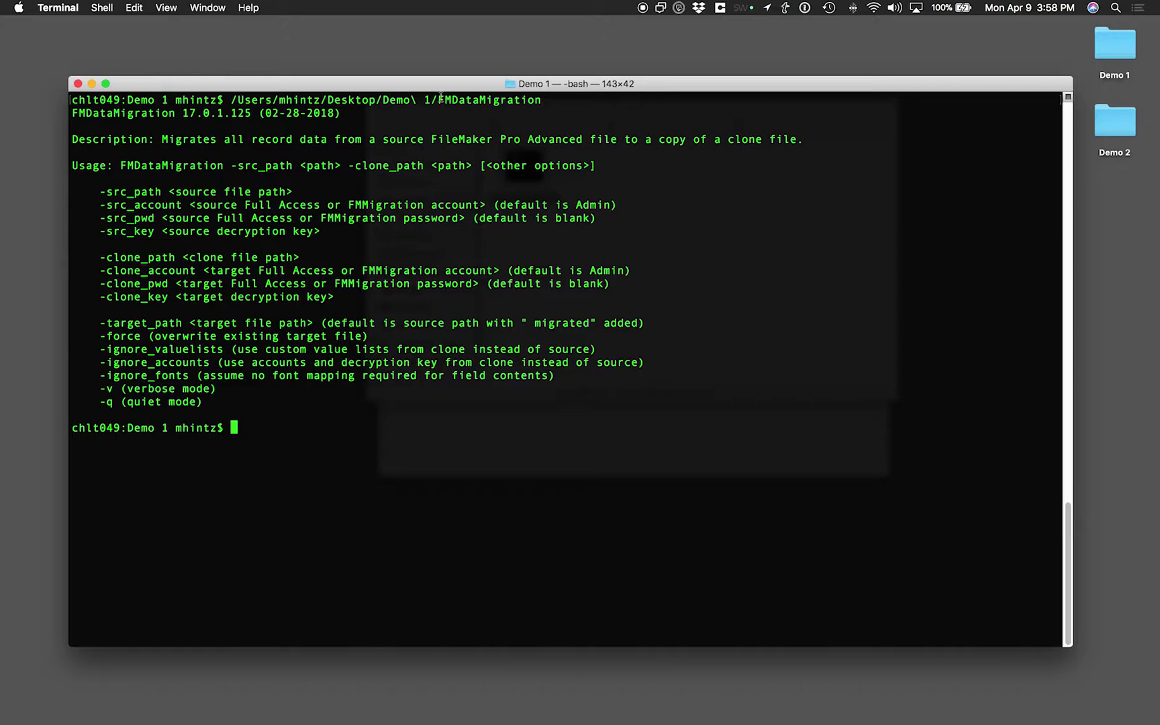
# Highlight the tool path, usage help, option list, and the -src_path and -clone_path arguments
pyautogui.moveTo(230, 99); pyautogui.dragTo(546, 101)
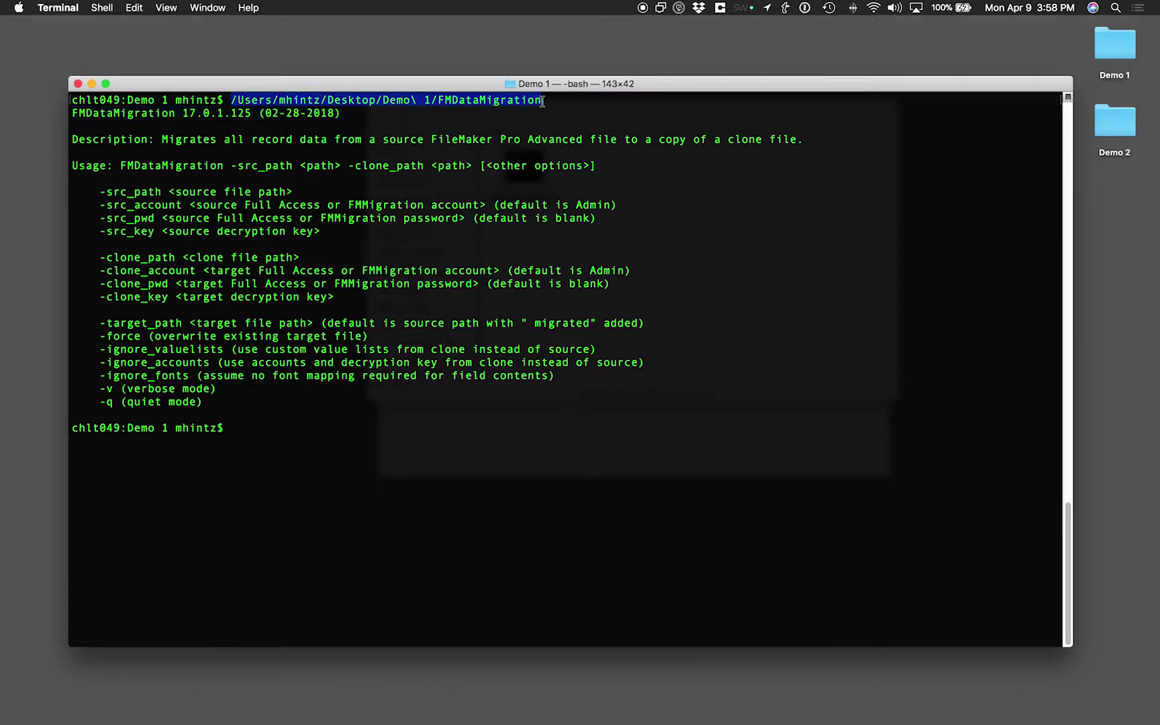
pyautogui.click(259, 450)
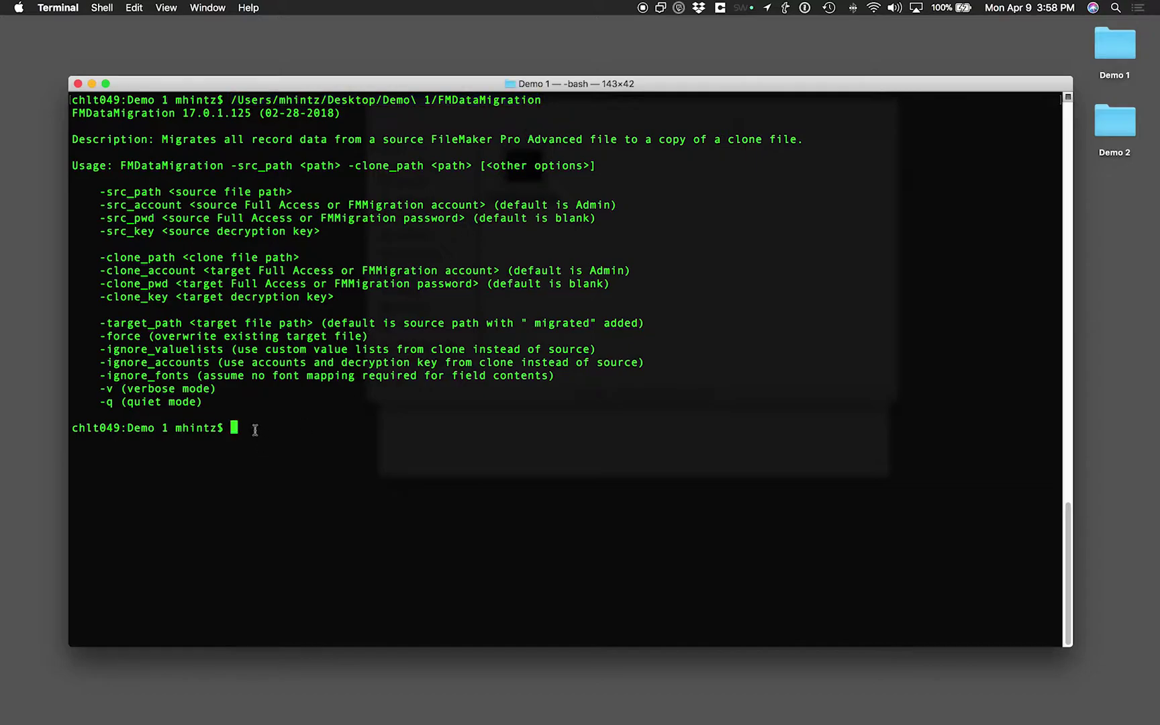
pyautogui.moveTo(214, 403); pyautogui.dragTo(80, 138)
pyautogui.click(75, 139)
pyautogui.moveTo(99, 193); pyautogui.dragTo(388, 407)
pyautogui.click(389, 406)
pyautogui.moveTo(232, 168); pyautogui.dragTo(470, 168)
pyautogui.click(461, 167)
pyautogui.moveTo(348, 166); pyautogui.dragTo(619, 164)
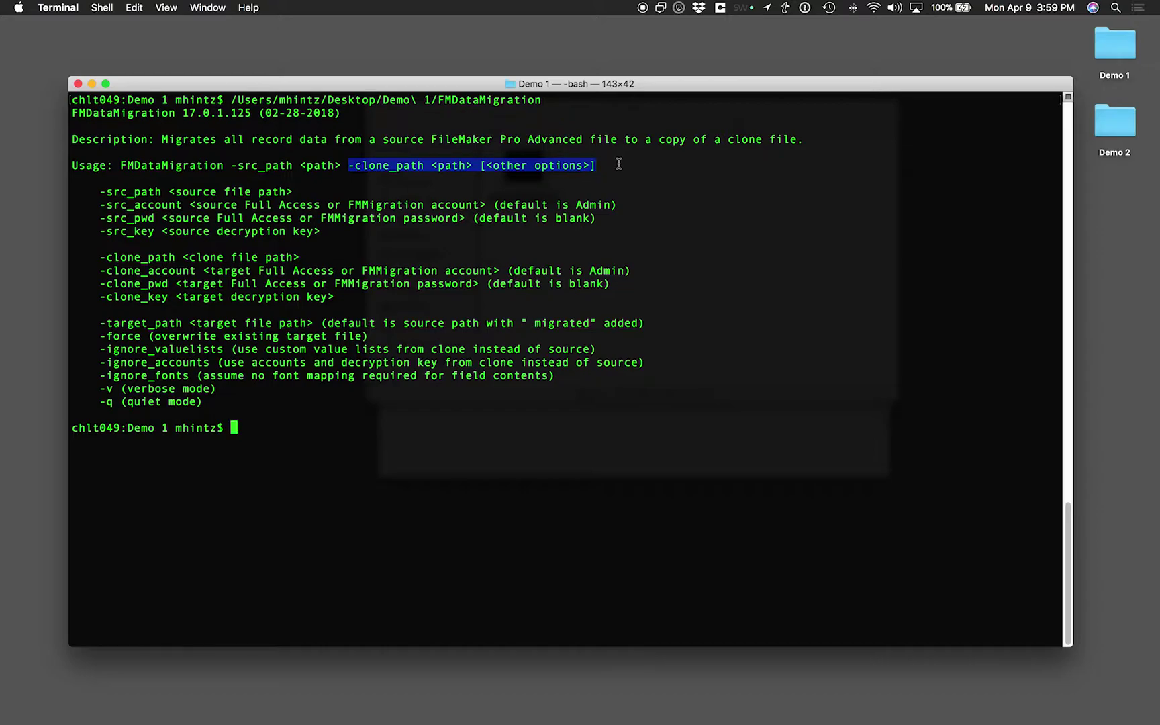
pyautogui.click(617, 164)
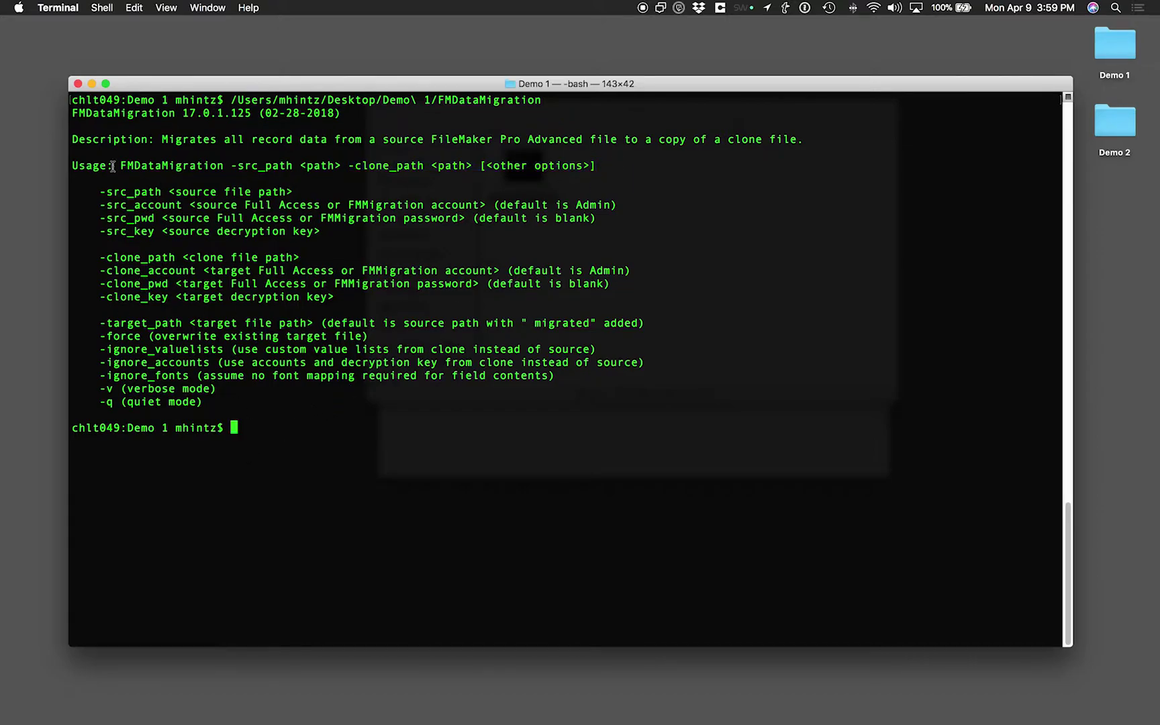
# Hide Terminal and open the Soliant FMDataMigration Tool file from Demo 2
pyautogui.press('super+h')
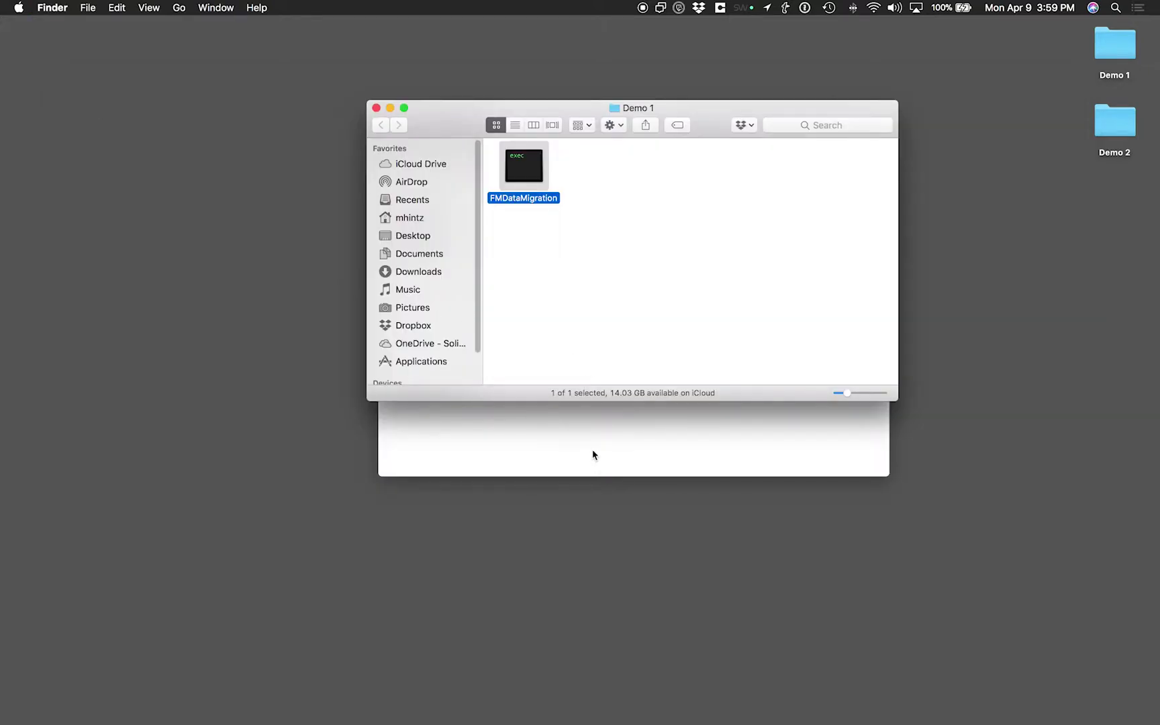
pyautogui.click(593, 451)
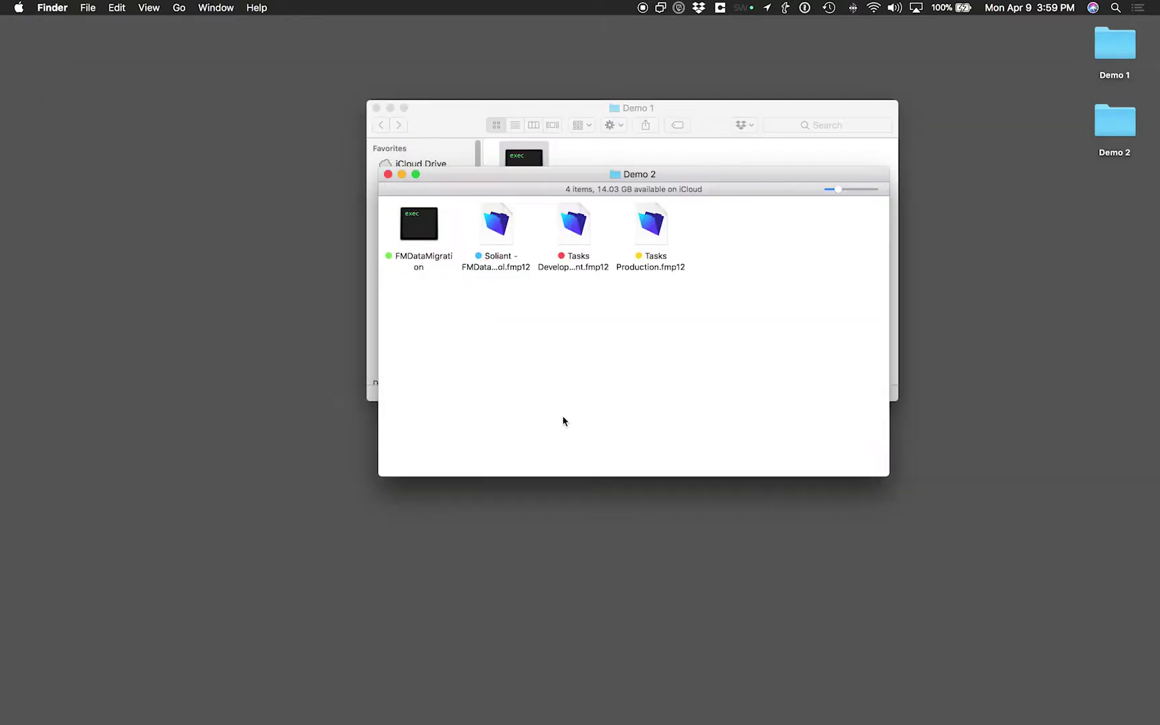
pyautogui.doubleClick(500, 223)
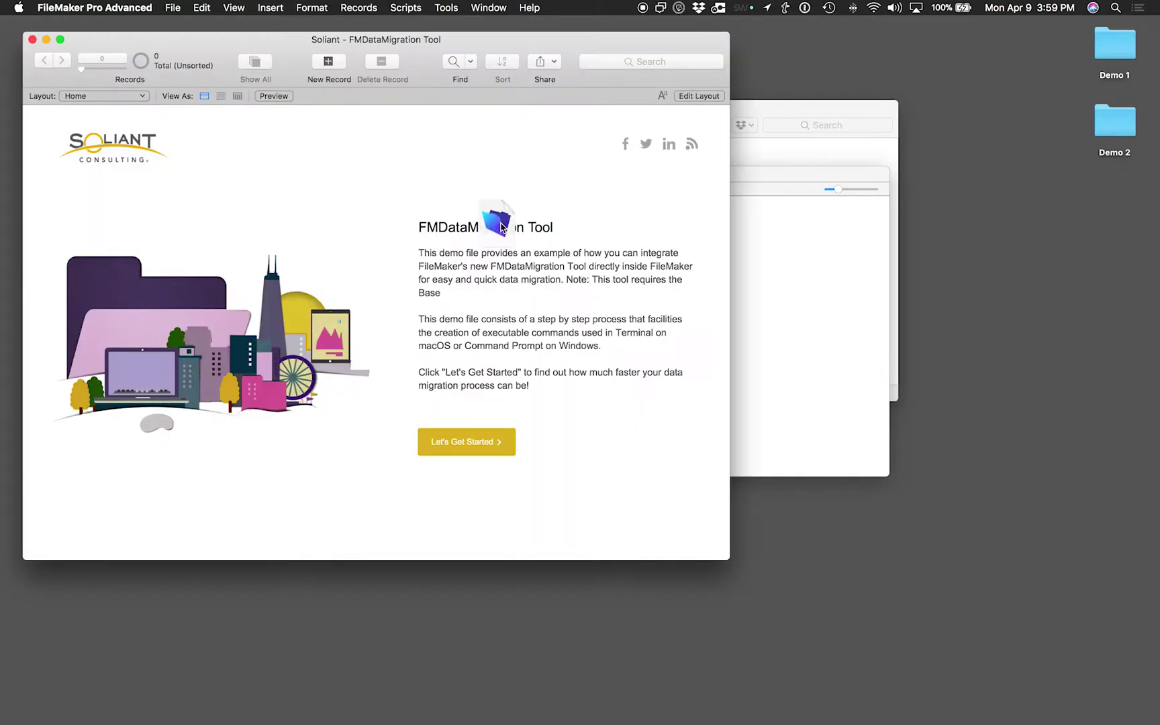
# Open Tasks Production.fmp12 and show its Task List of four tasks
pyautogui.click(772, 292)
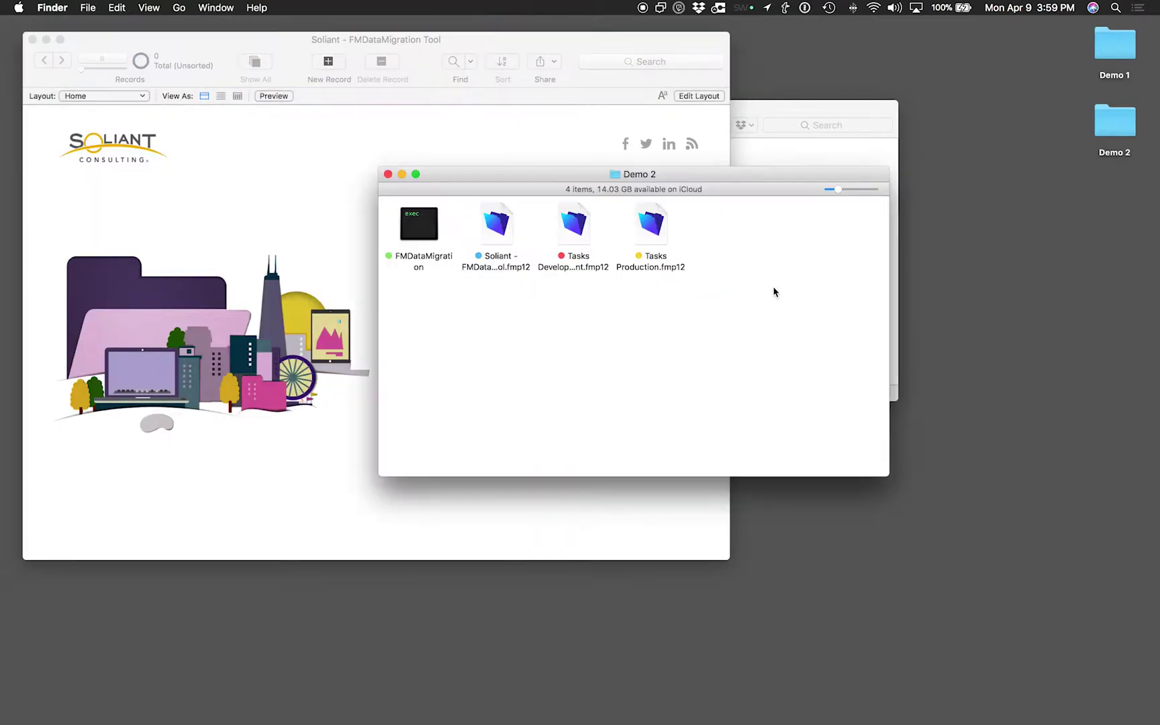
pyautogui.moveTo(682, 180); pyautogui.dragTo(872, 211)
pyautogui.click(364, 125)
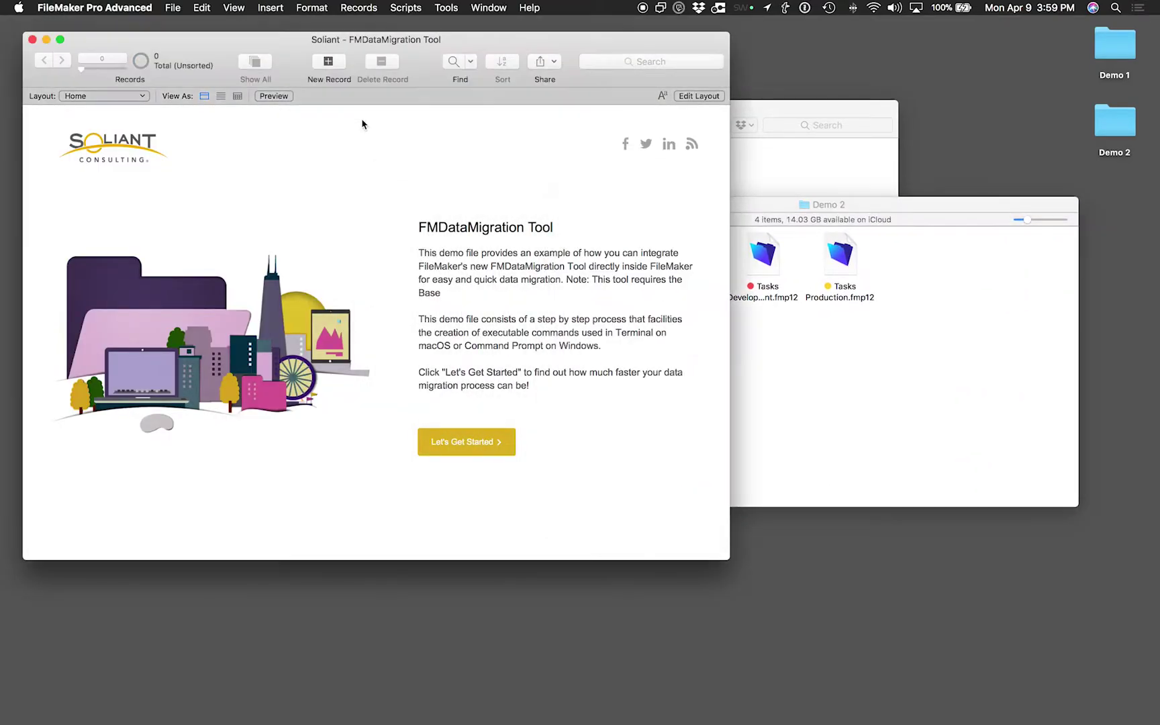
pyautogui.click(859, 406)
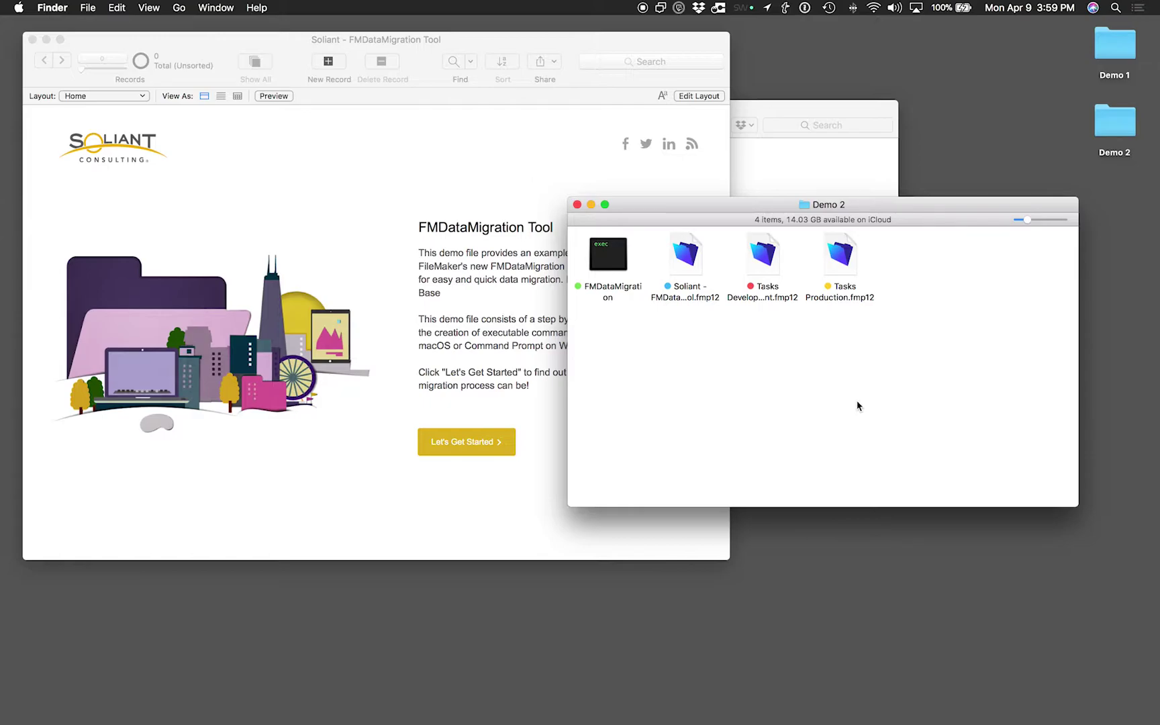
pyautogui.doubleClick(845, 264)
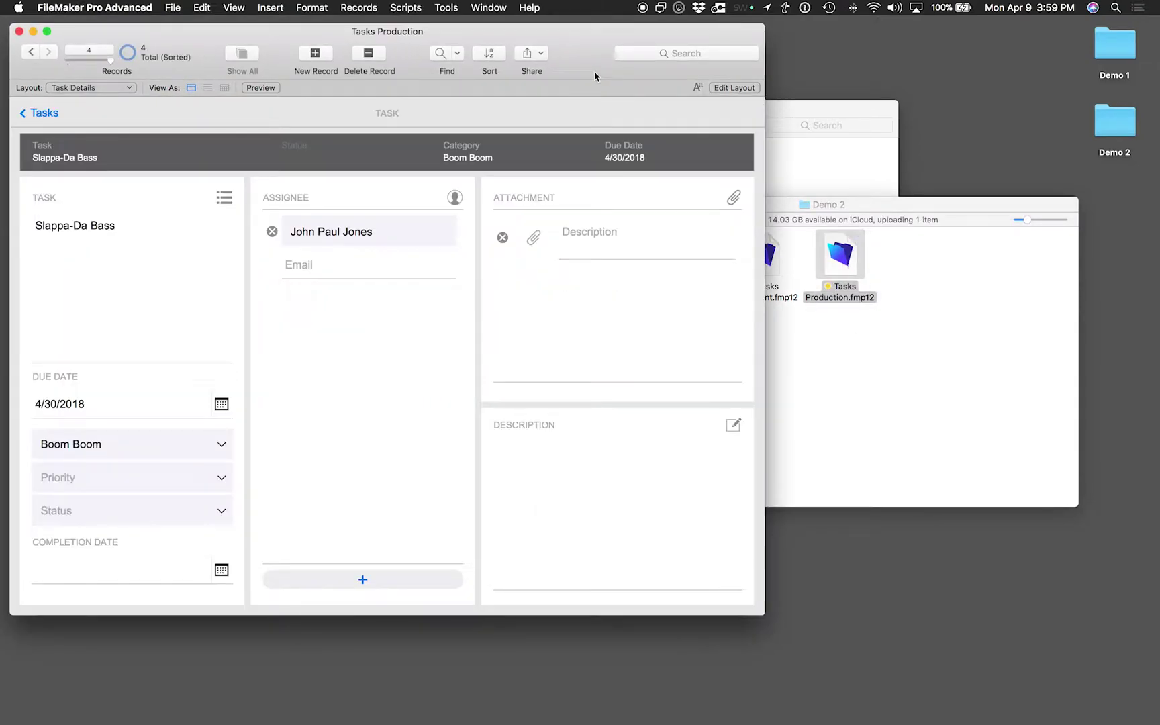
pyautogui.moveTo(602, 57); pyautogui.dragTo(778, 90)
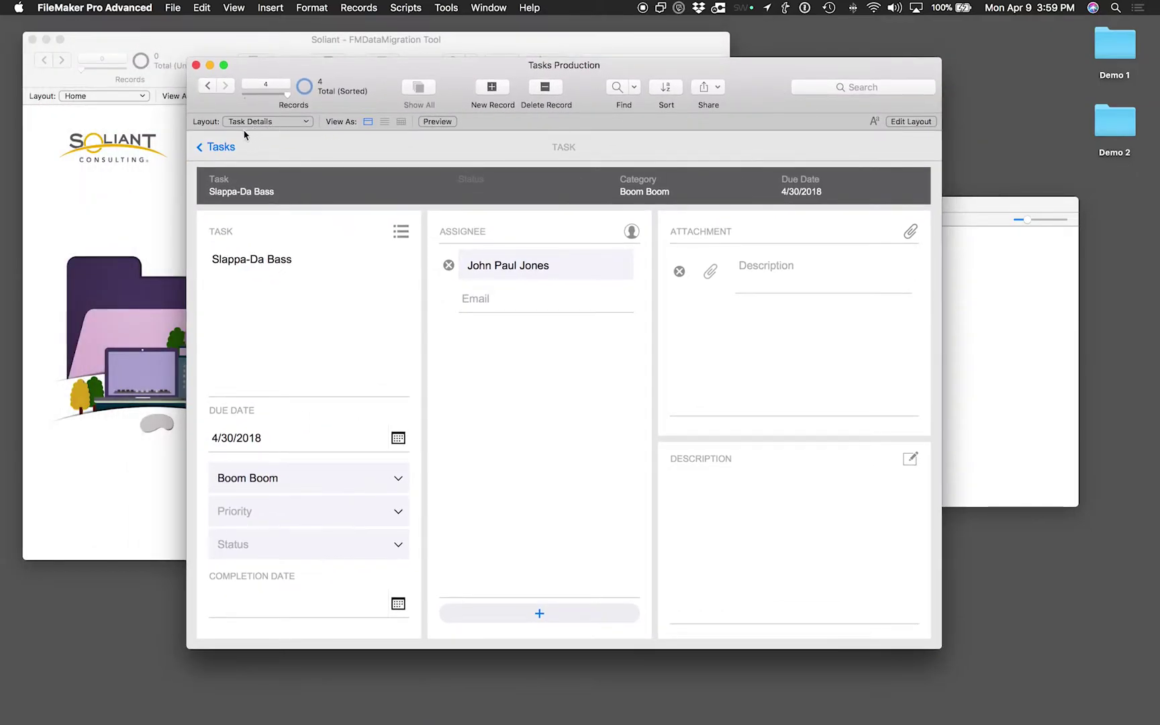
pyautogui.click(222, 145)
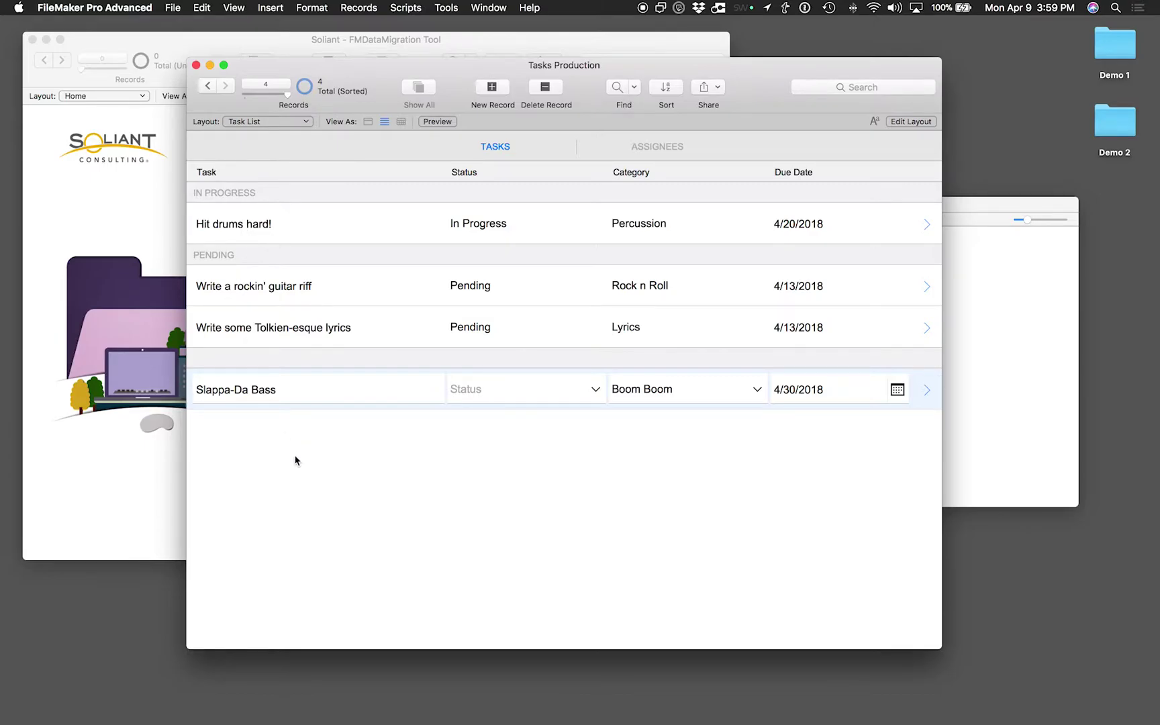
# Close Tasks Production, then open Tasks Development and list its two tasks
pyautogui.click(196, 64)
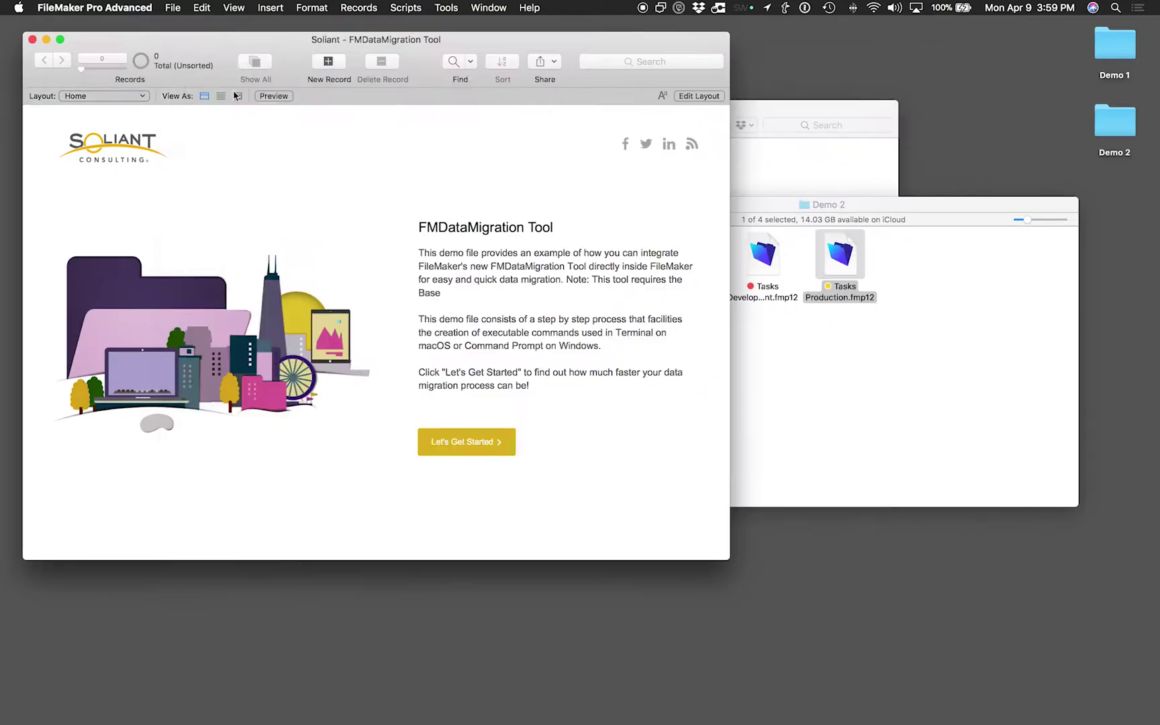
pyautogui.click(810, 349)
pyautogui.doubleClick(769, 263)
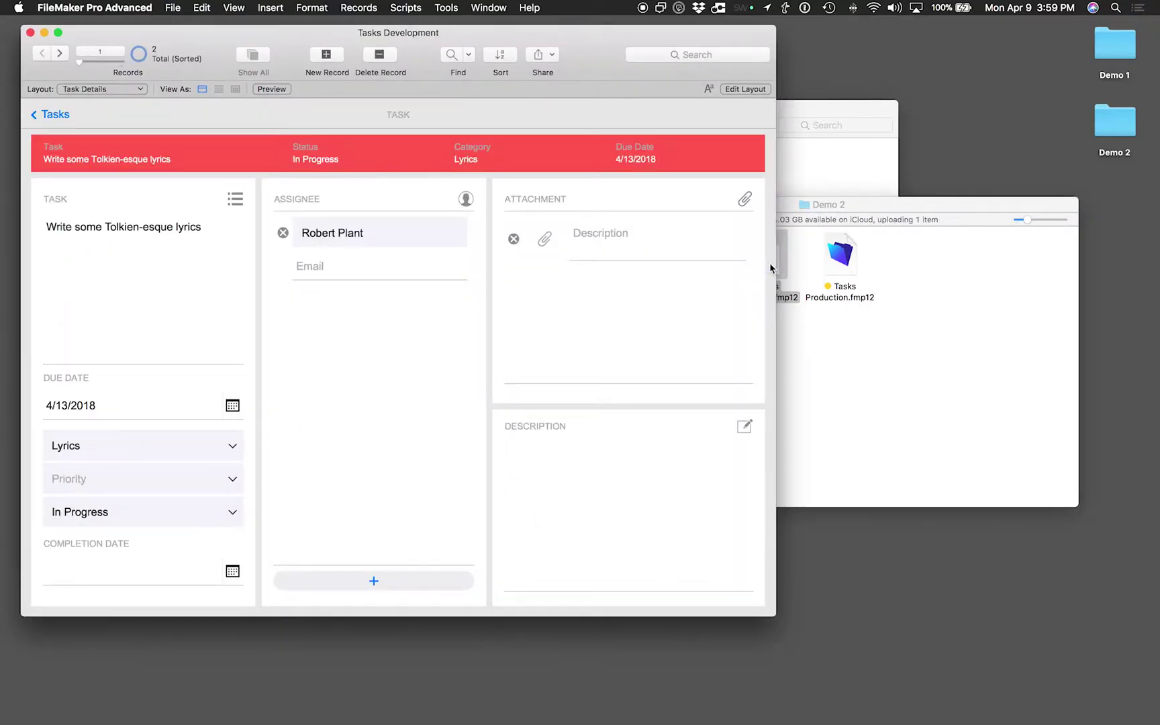
pyautogui.moveTo(593, 52); pyautogui.dragTo(644, 93)
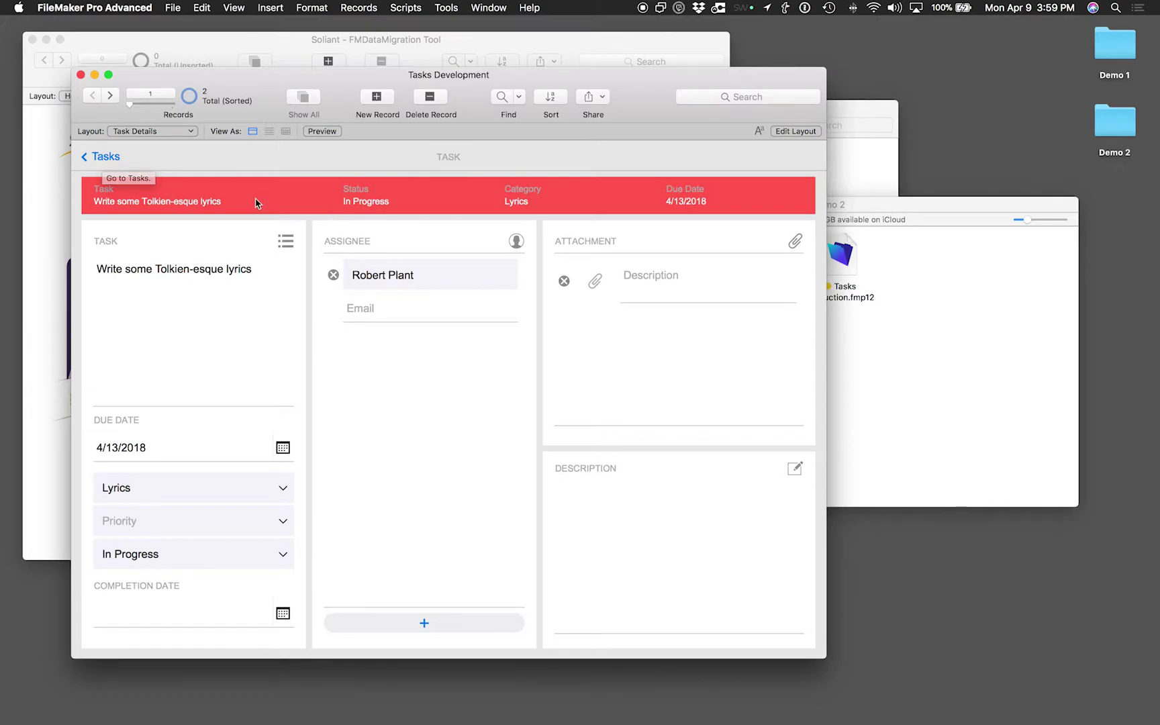
pyautogui.click(107, 157)
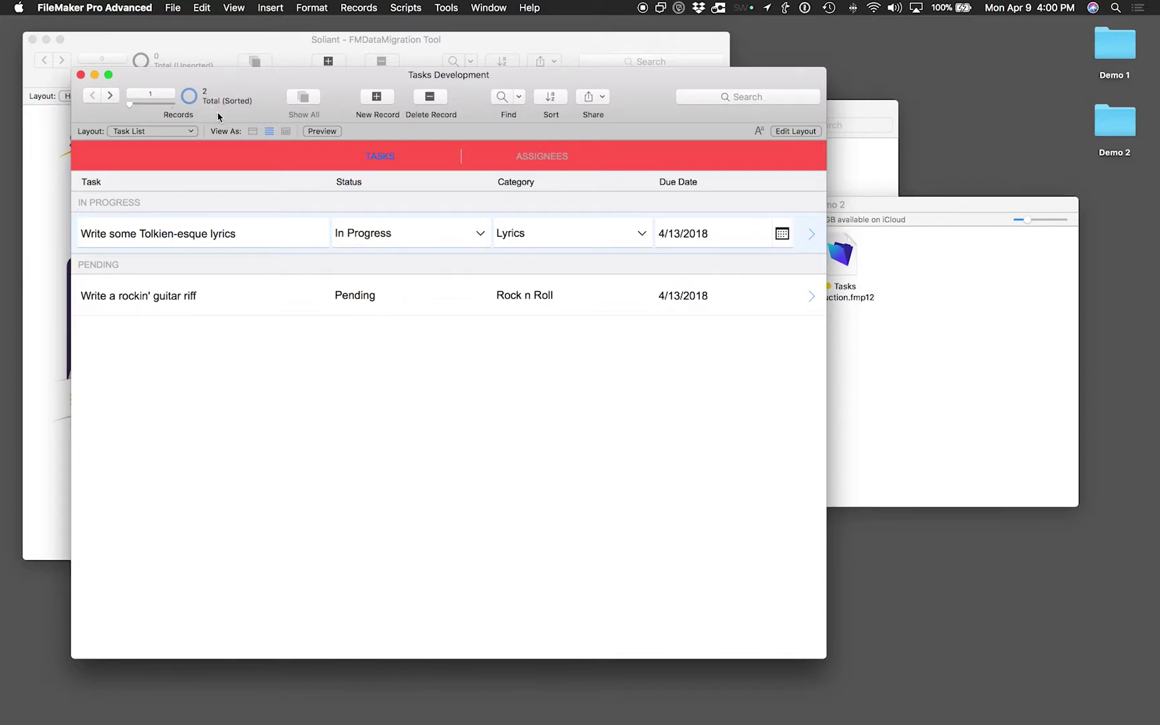
# Reopen Tasks Production to compare its four tasks, close it, and open Manage Database
pyautogui.doubleClick(843, 255)
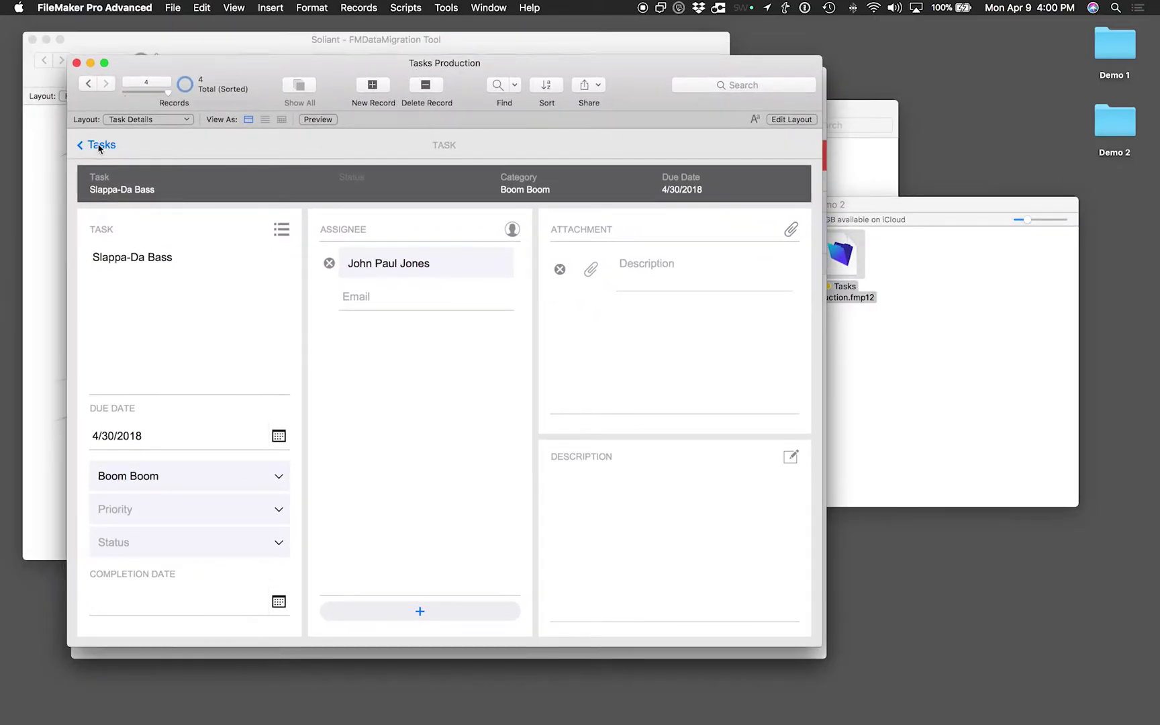
pyautogui.click(100, 146)
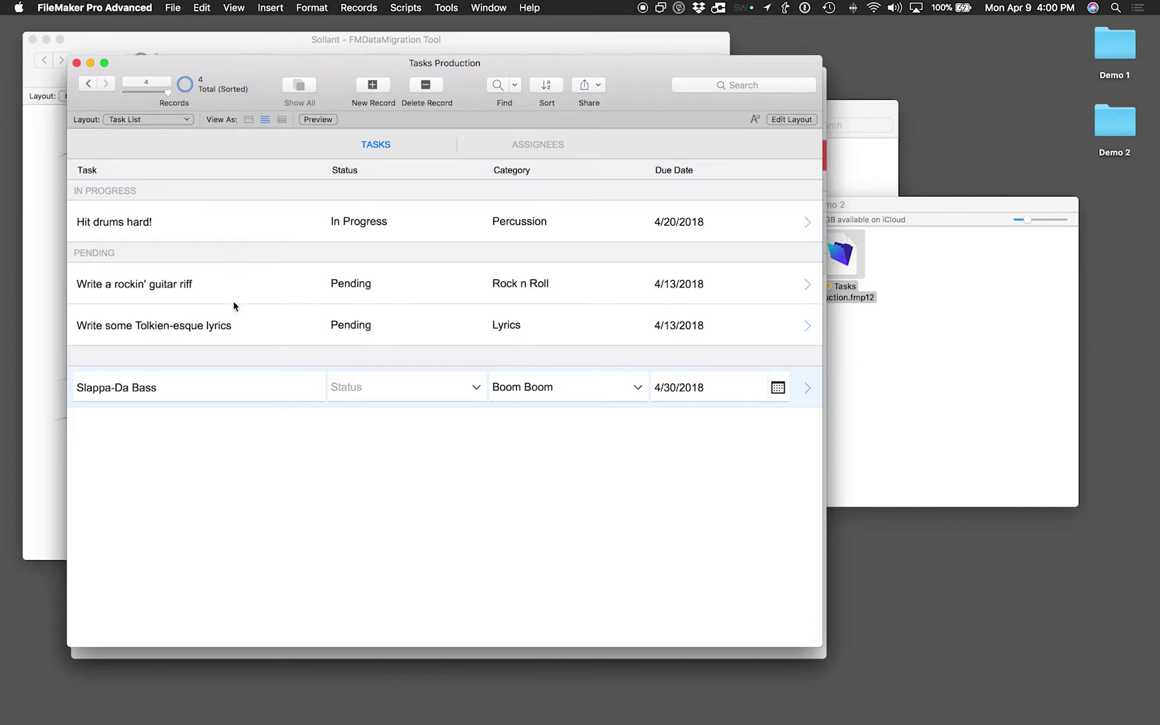
pyautogui.click(77, 63)
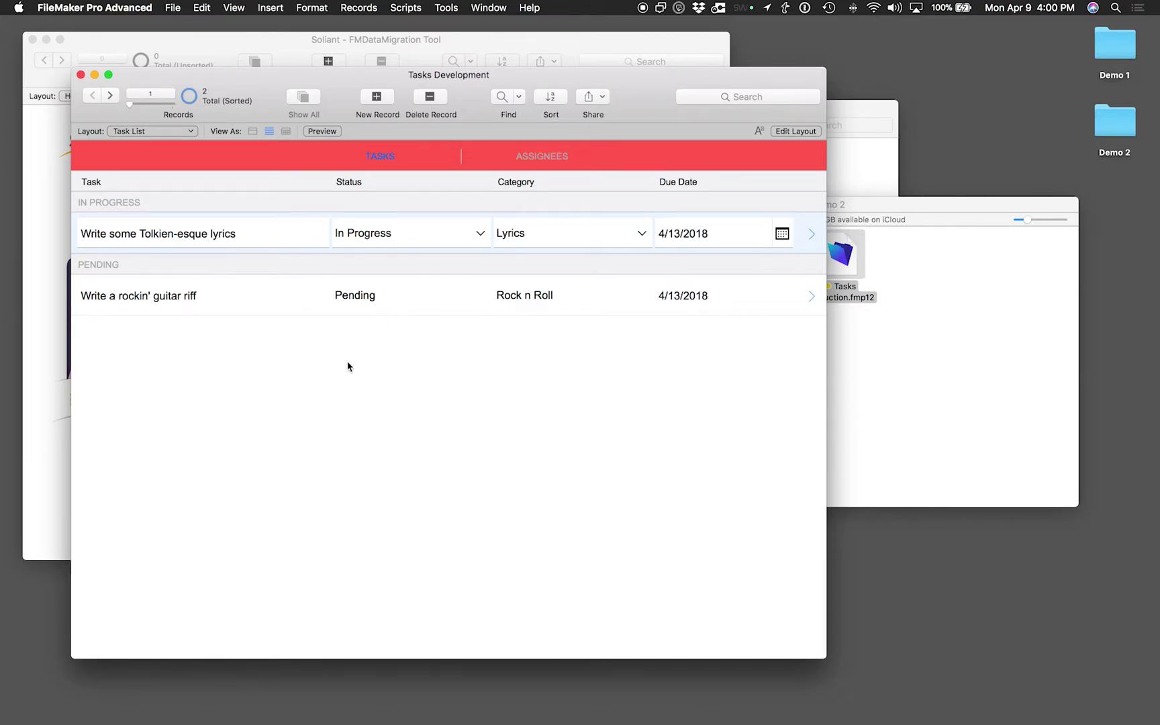
pyautogui.press('super+shift+d')
# Create an empty table called NewTable on the Tables tab and confirm with OK
pyautogui.click(551, 47)
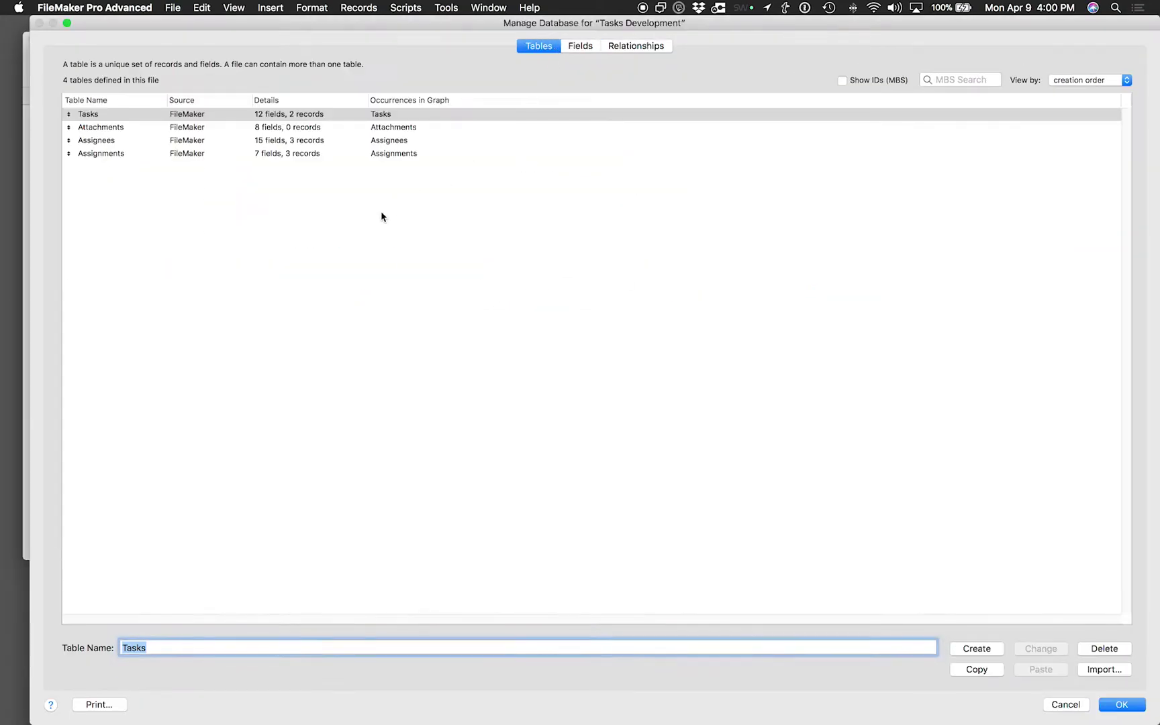
pyautogui.write('NewTable')
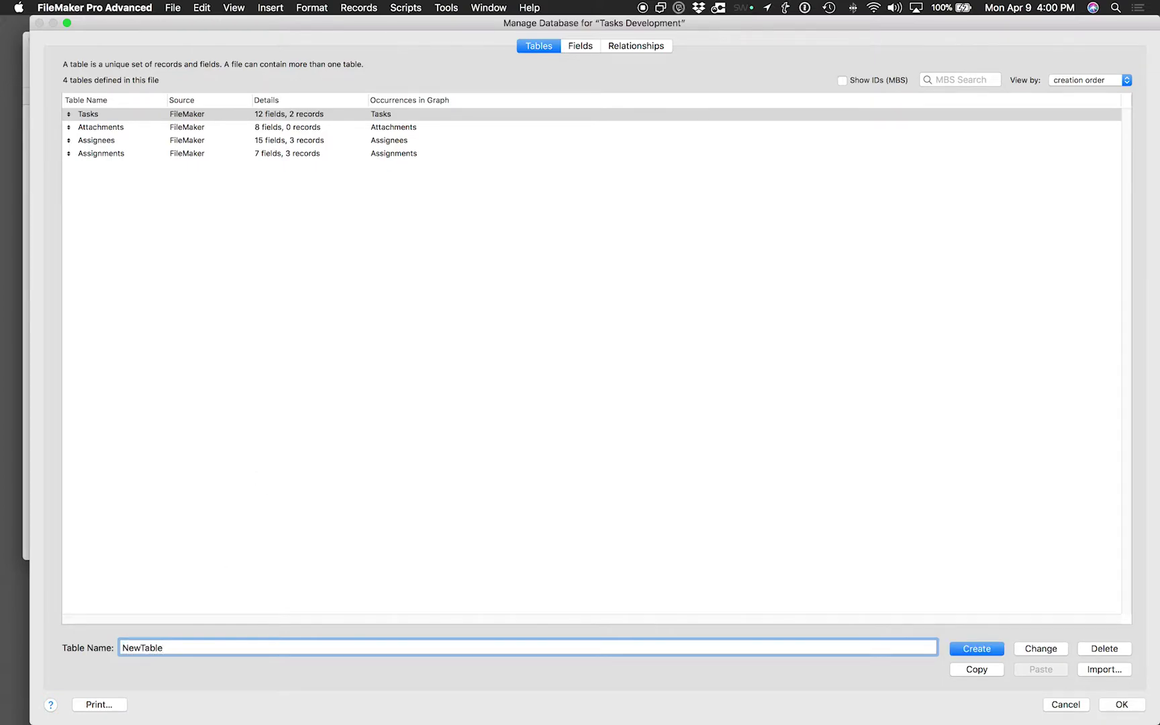
pyautogui.press('Return')
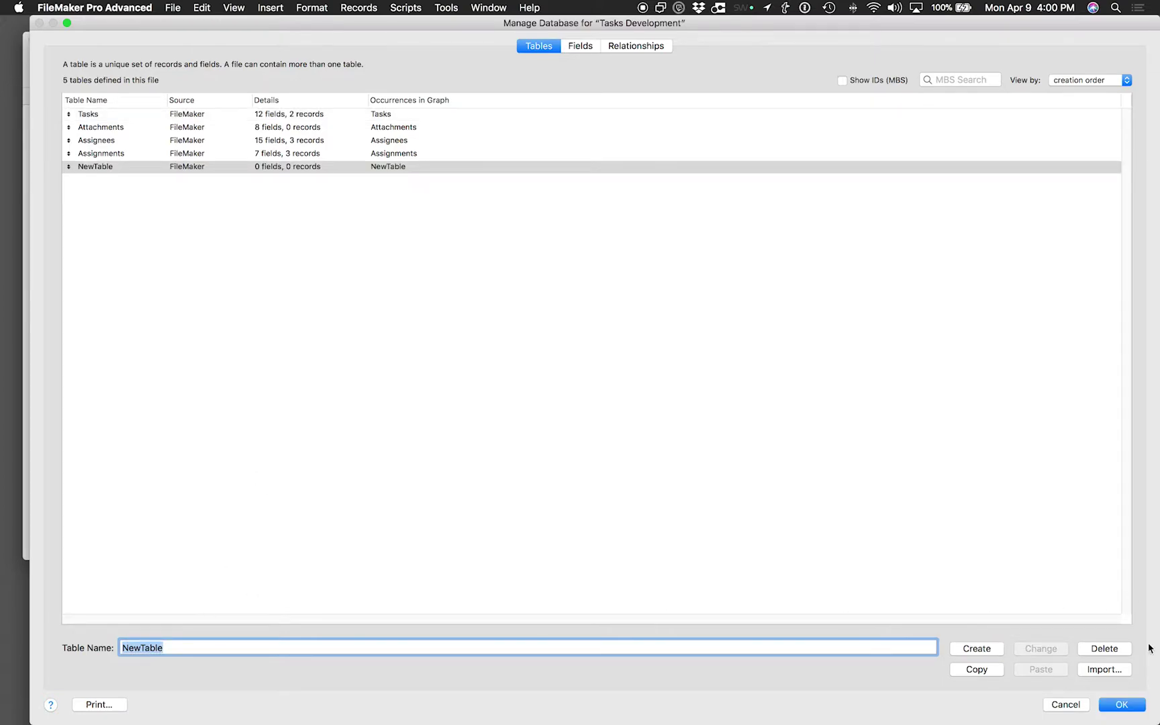
pyautogui.click(1123, 704)
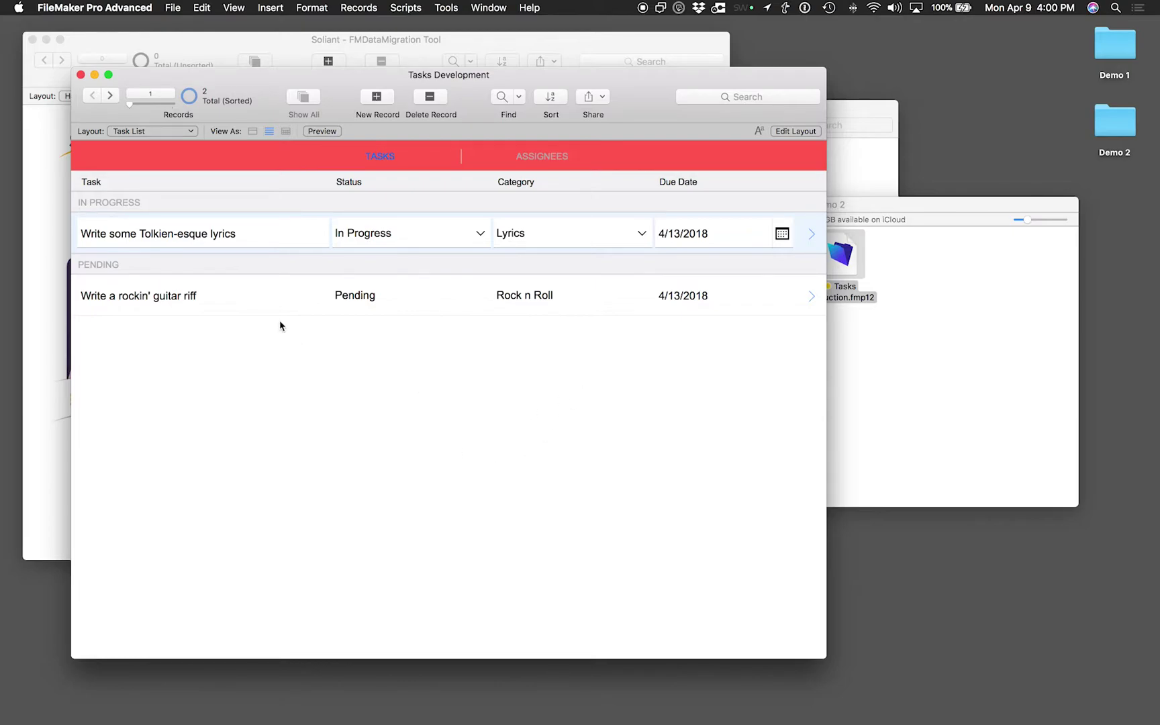
# Save a 'clone (no records)' copy as Tasks Development Clone.fmp12 into the Demo 2 folder
pyautogui.click(169, 9)
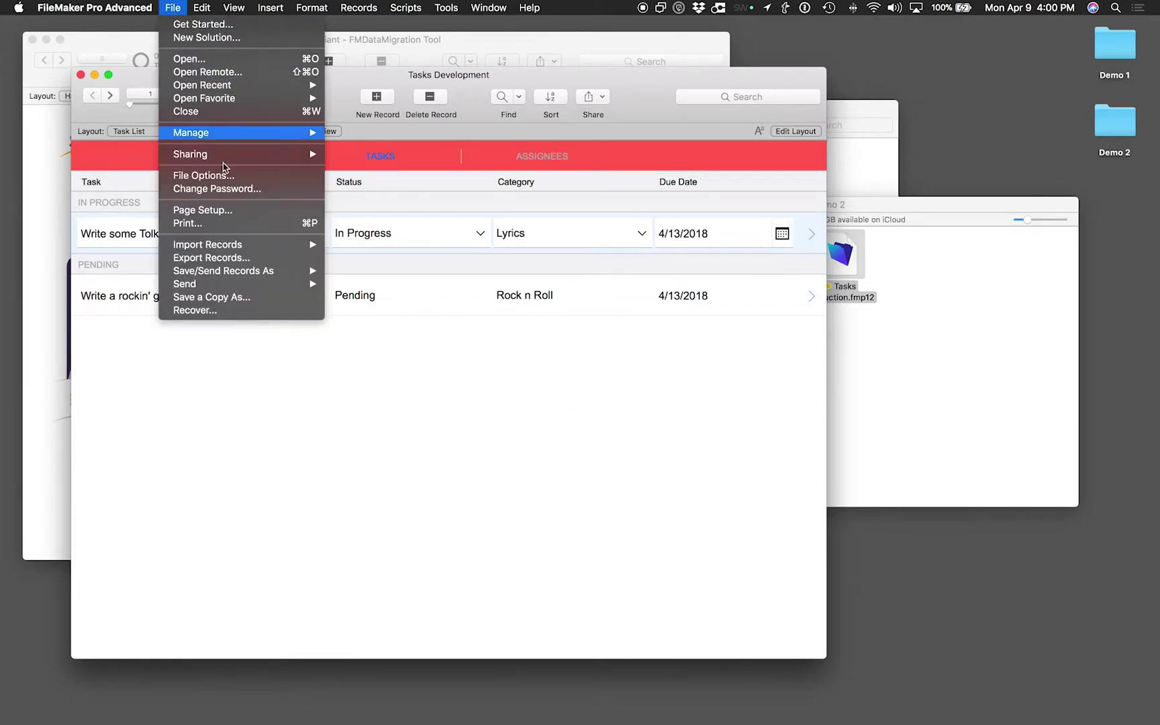
pyautogui.click(262, 300)
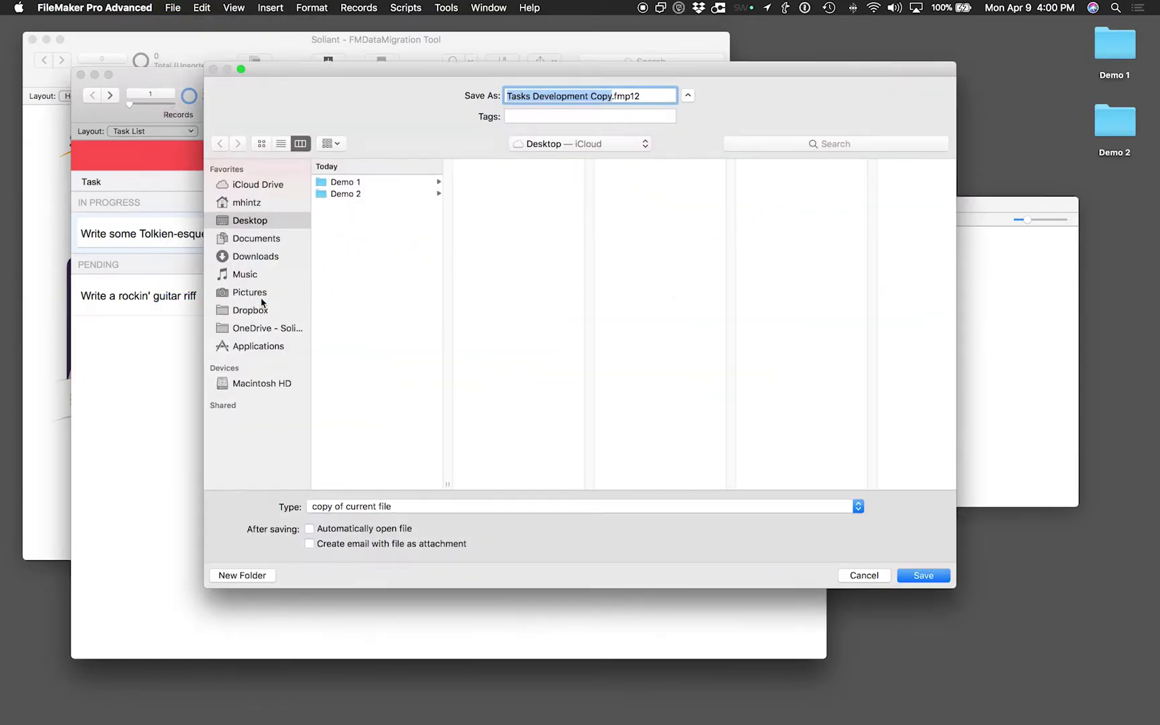
pyautogui.click(380, 511)
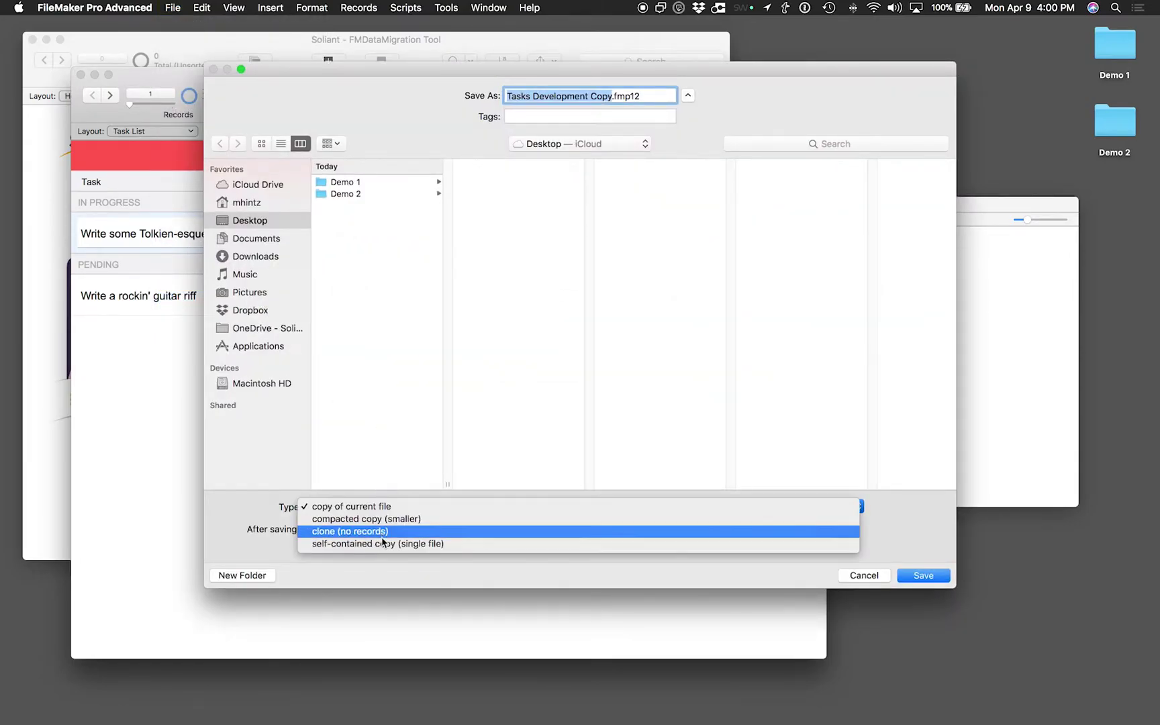
pyautogui.click(383, 534)
pyautogui.click(614, 96)
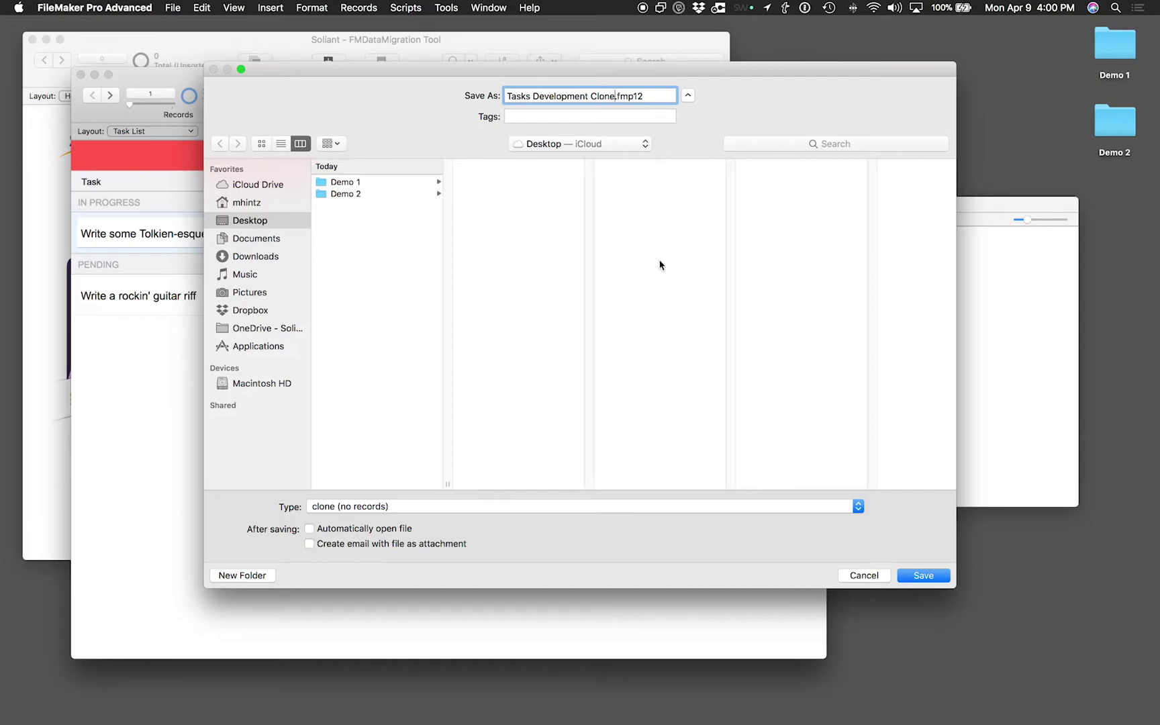
pyautogui.click(419, 191)
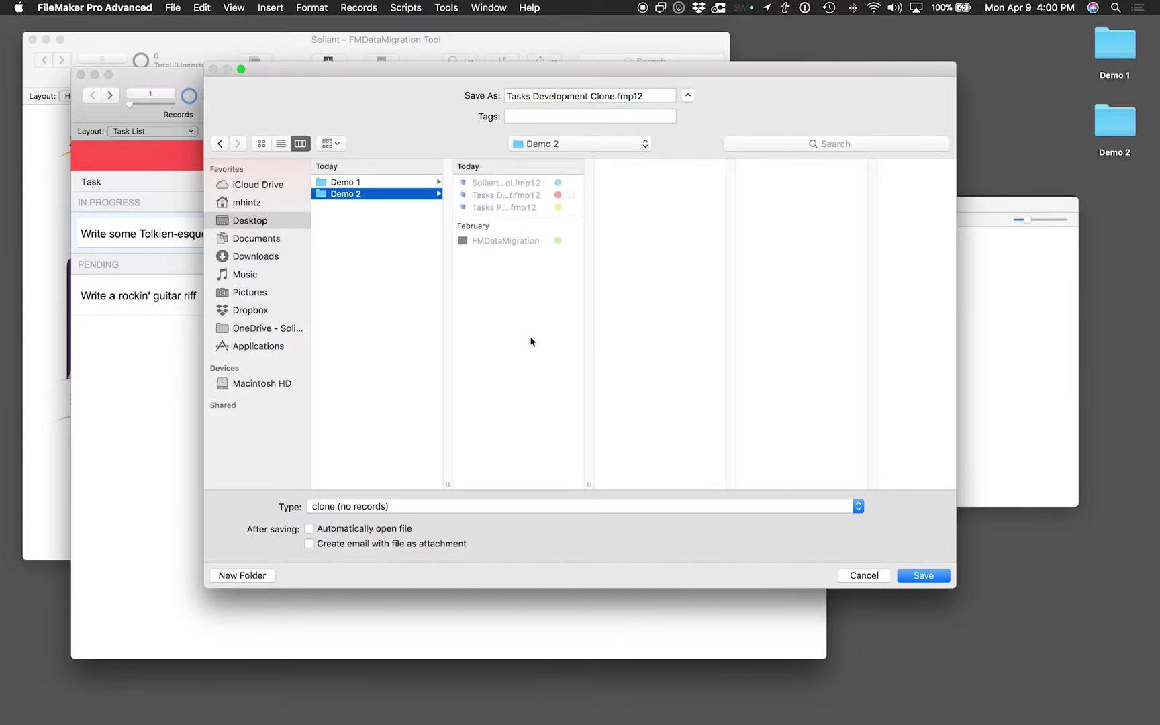
pyautogui.click(913, 576)
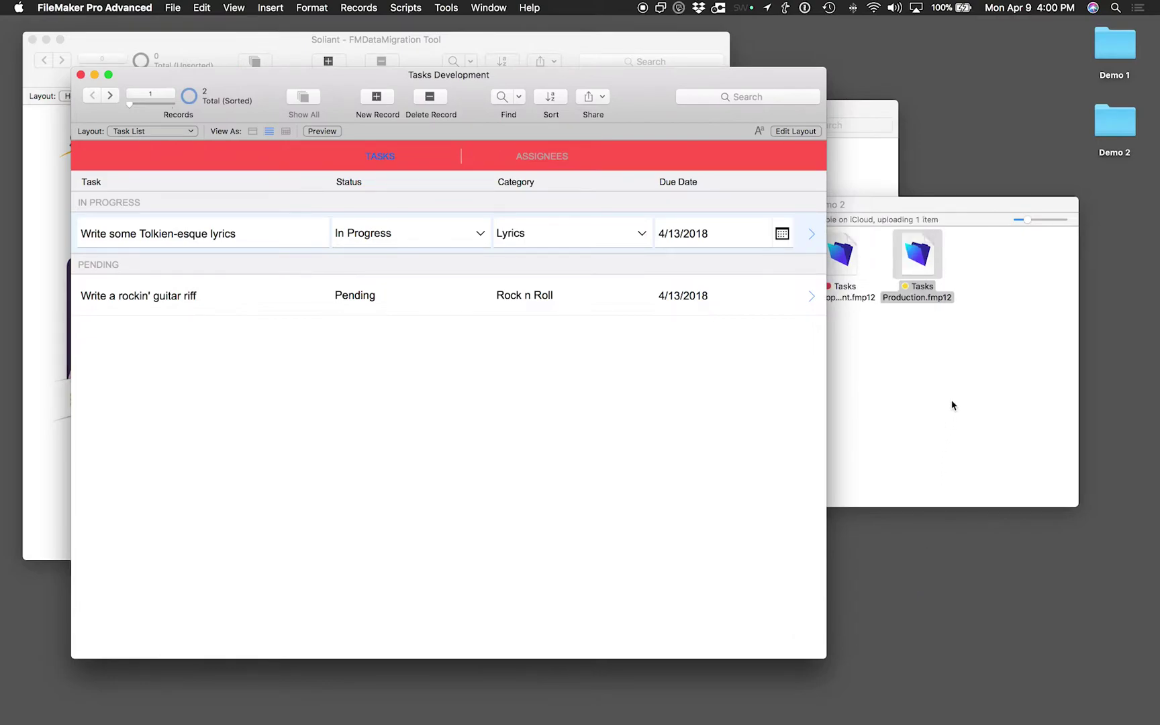
pyautogui.click(953, 404)
# Quick Look the clone's size and compare it with Tasks Development and Tasks Production
pyautogui.click(762, 259)
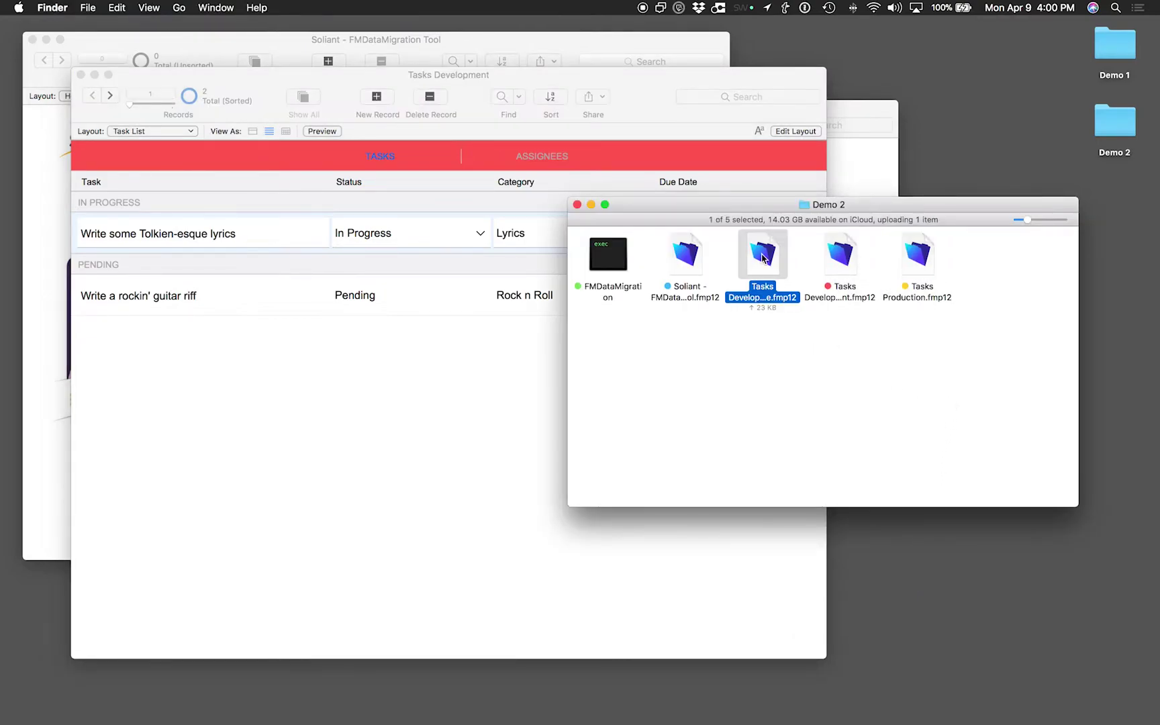
pyautogui.press('space')
pyautogui.press('space')
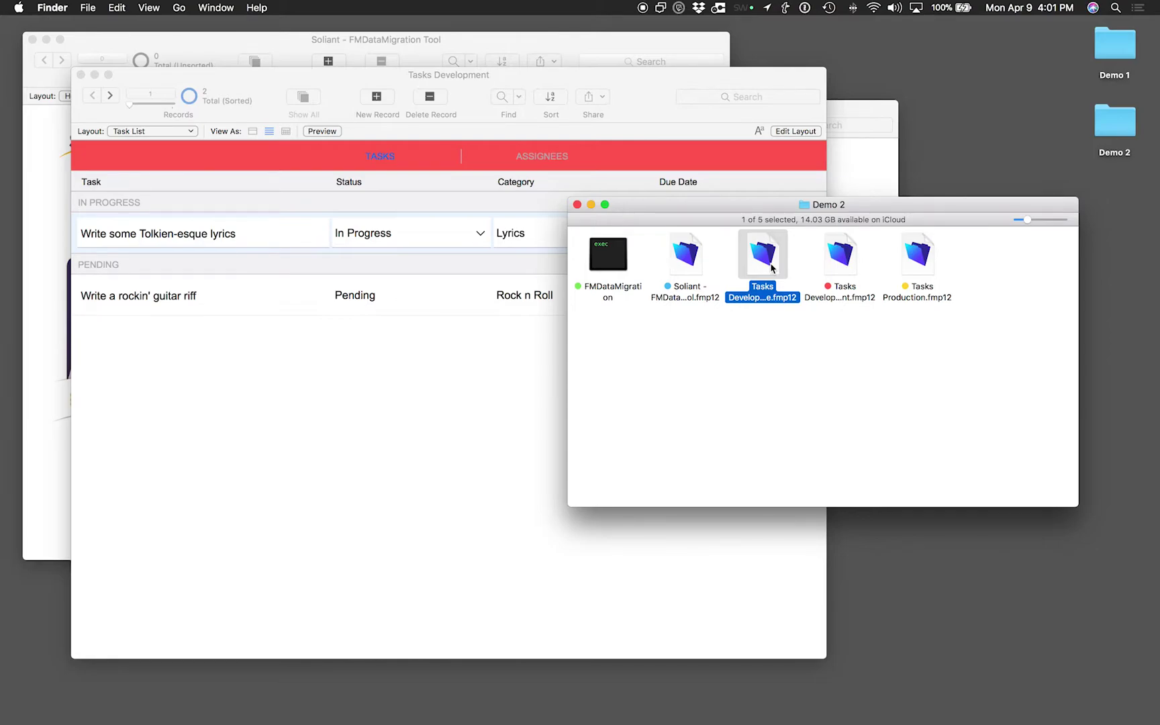
pyautogui.click(787, 351)
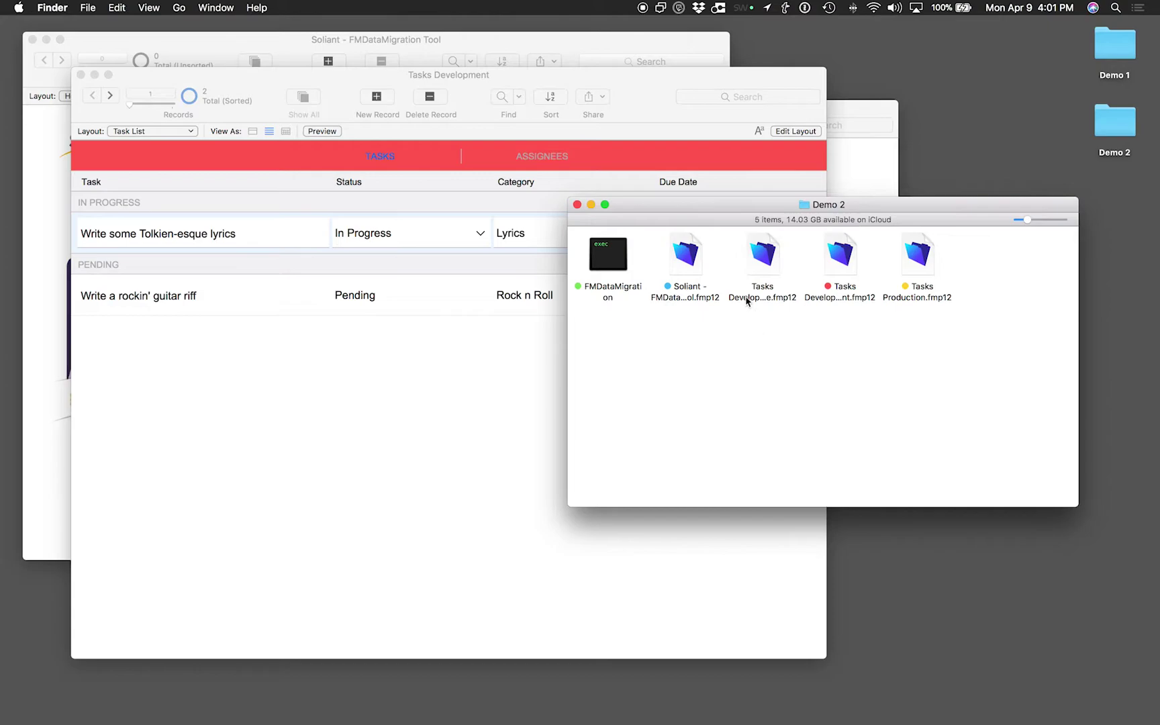
pyautogui.click(765, 255)
pyautogui.press('space')
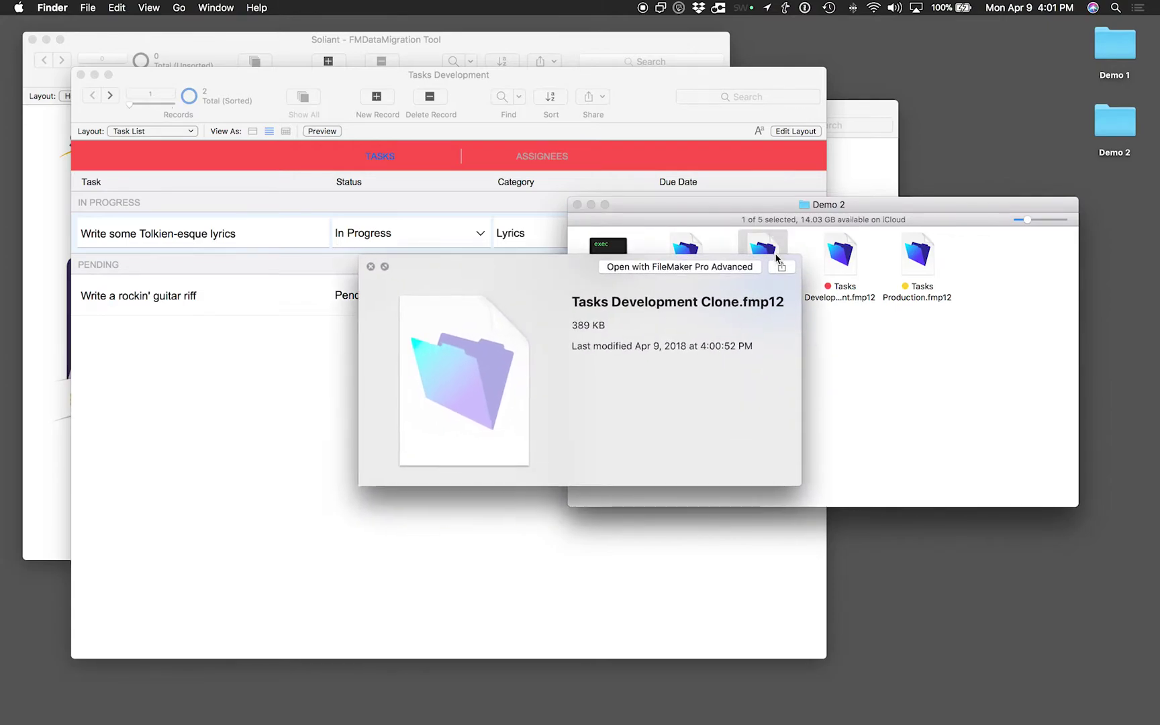
pyautogui.press('Right')
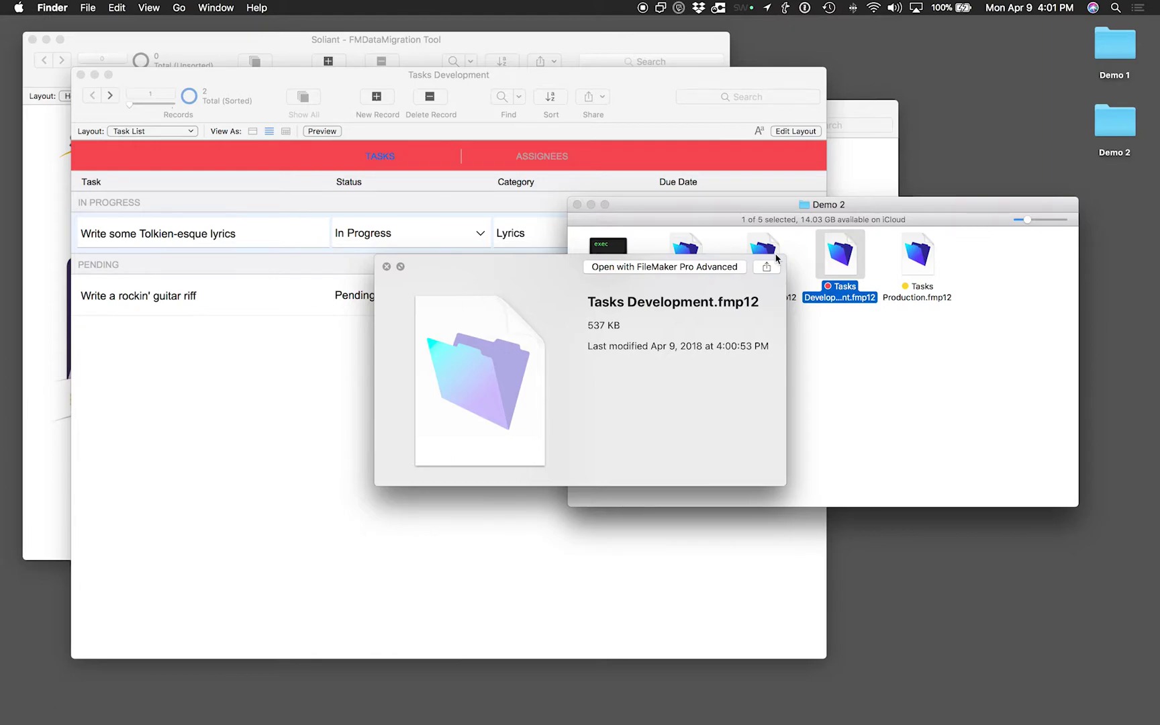
pyautogui.press('Left')
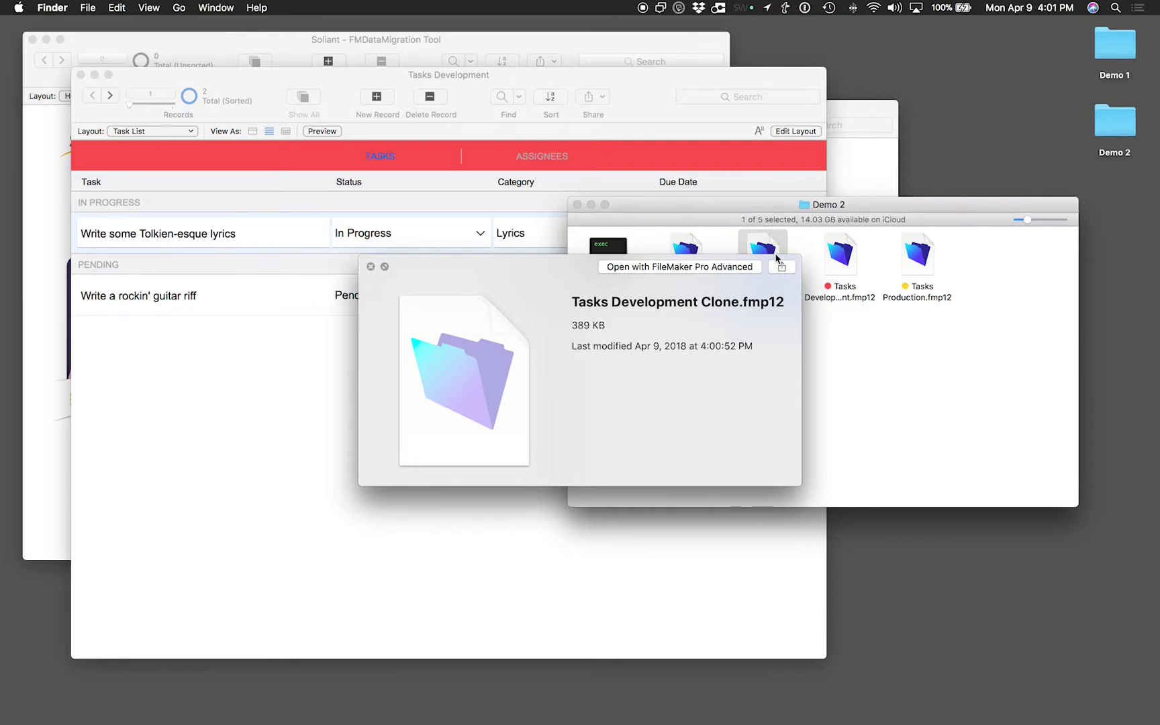
pyautogui.press('Right')
pyautogui.press('Right')
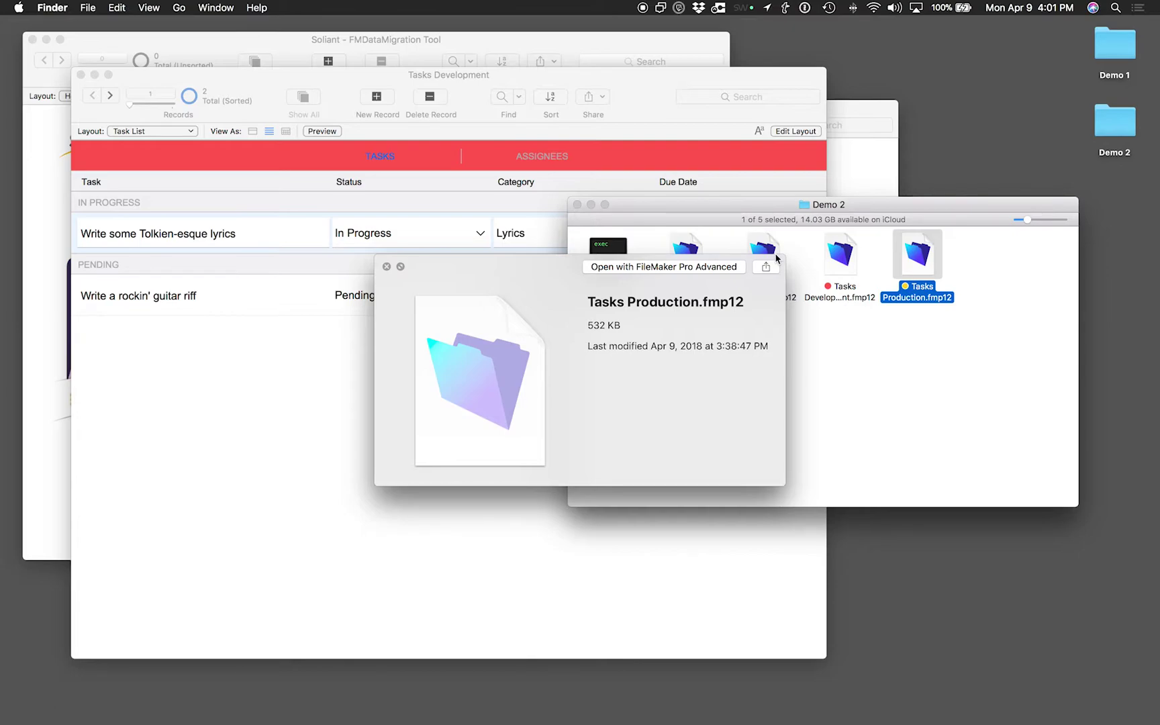
pyautogui.press('space')
# Preview the 389 KB clone once more, then return to FileMaker
pyautogui.click(764, 258)
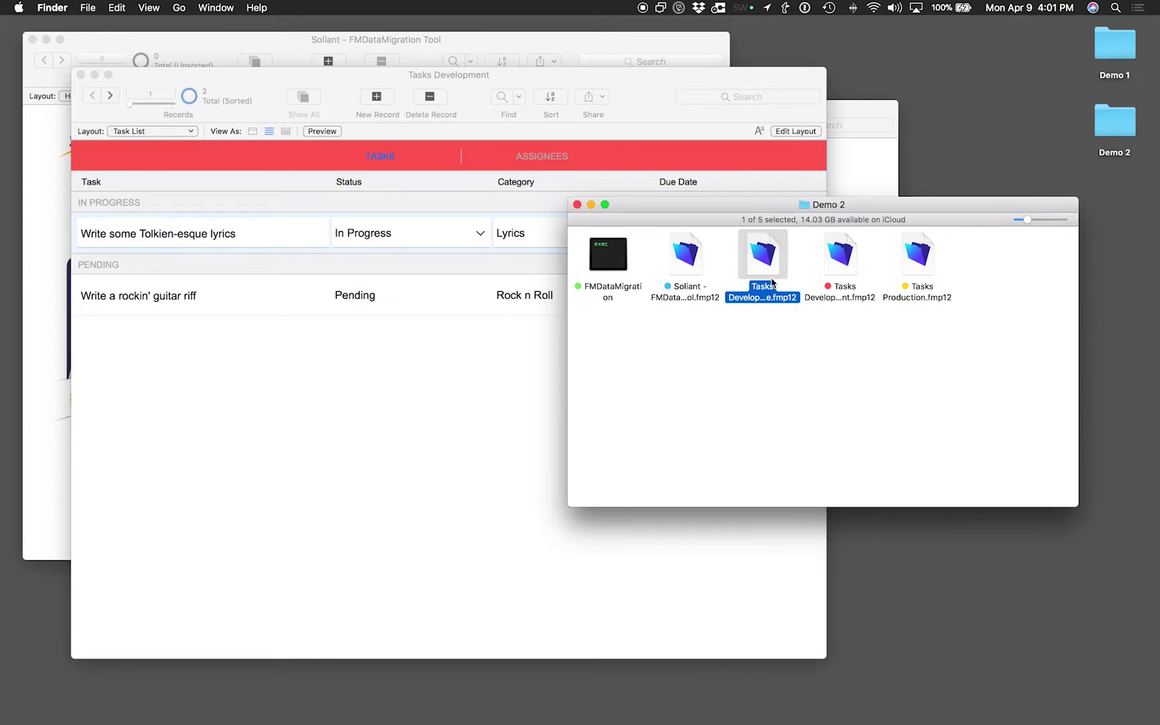
pyautogui.press('space')
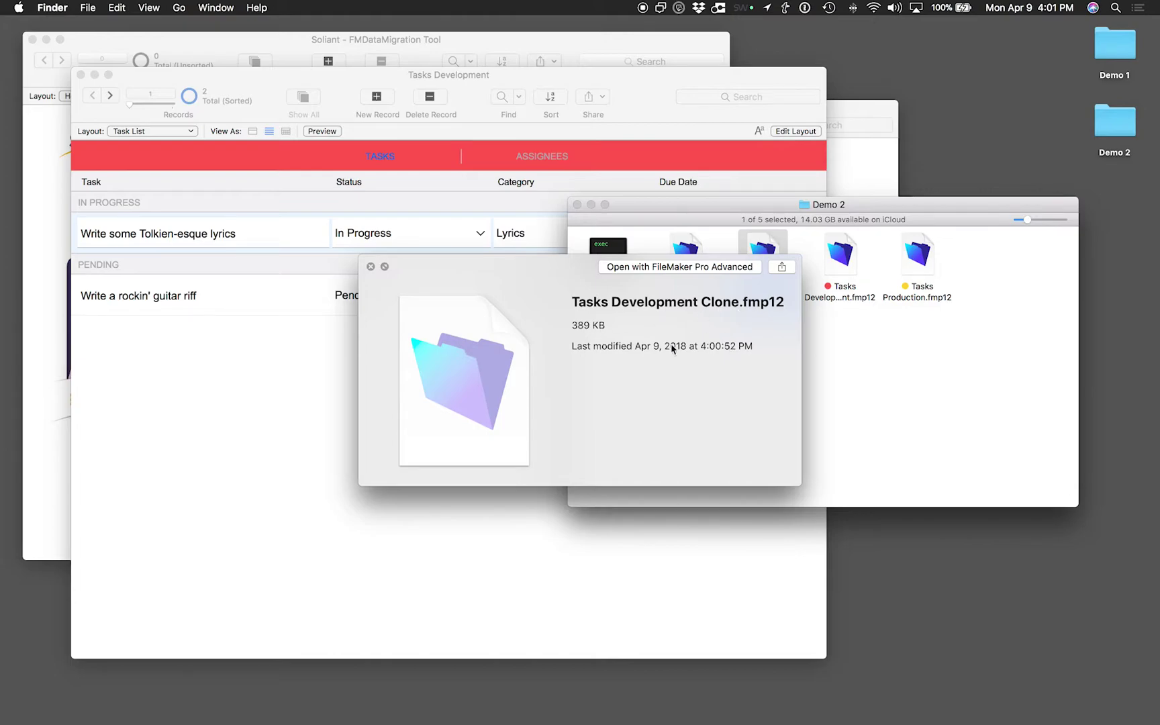
pyautogui.press('space')
pyautogui.click(782, 371)
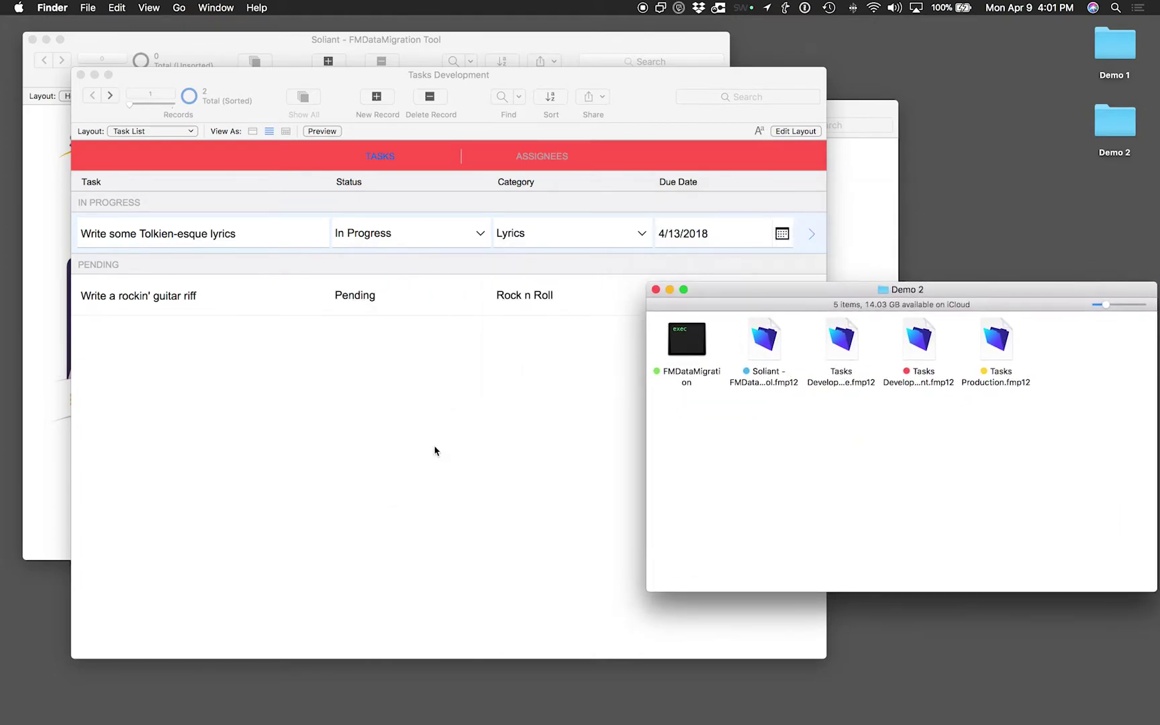
pyautogui.click(375, 339)
# Close the Tasks Development window and the Demo 1 folder window
pyautogui.click(81, 76)
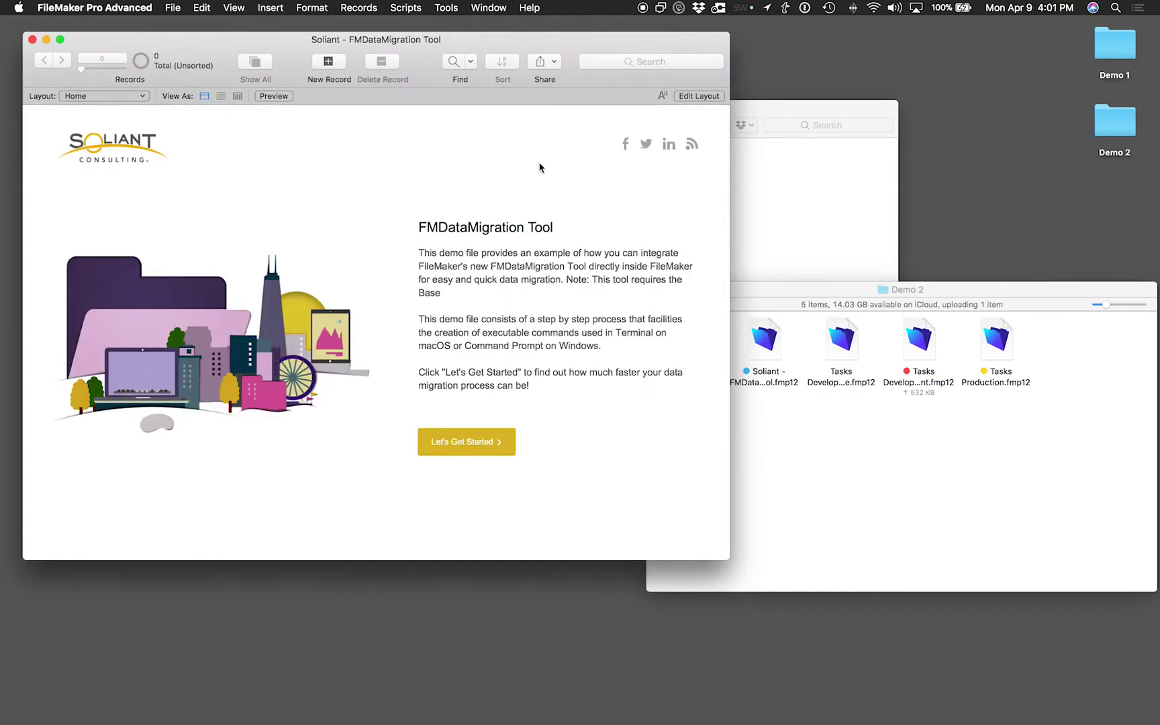
pyautogui.click(750, 185)
pyautogui.press('super+w')
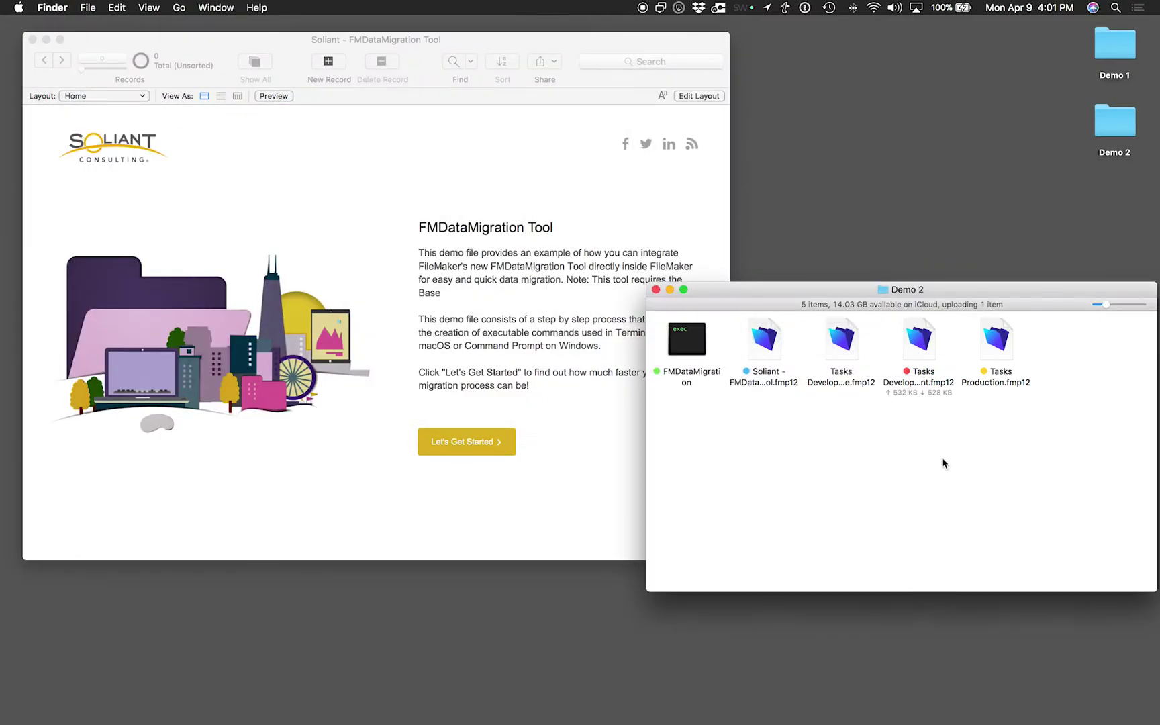
pyautogui.click(554, 378)
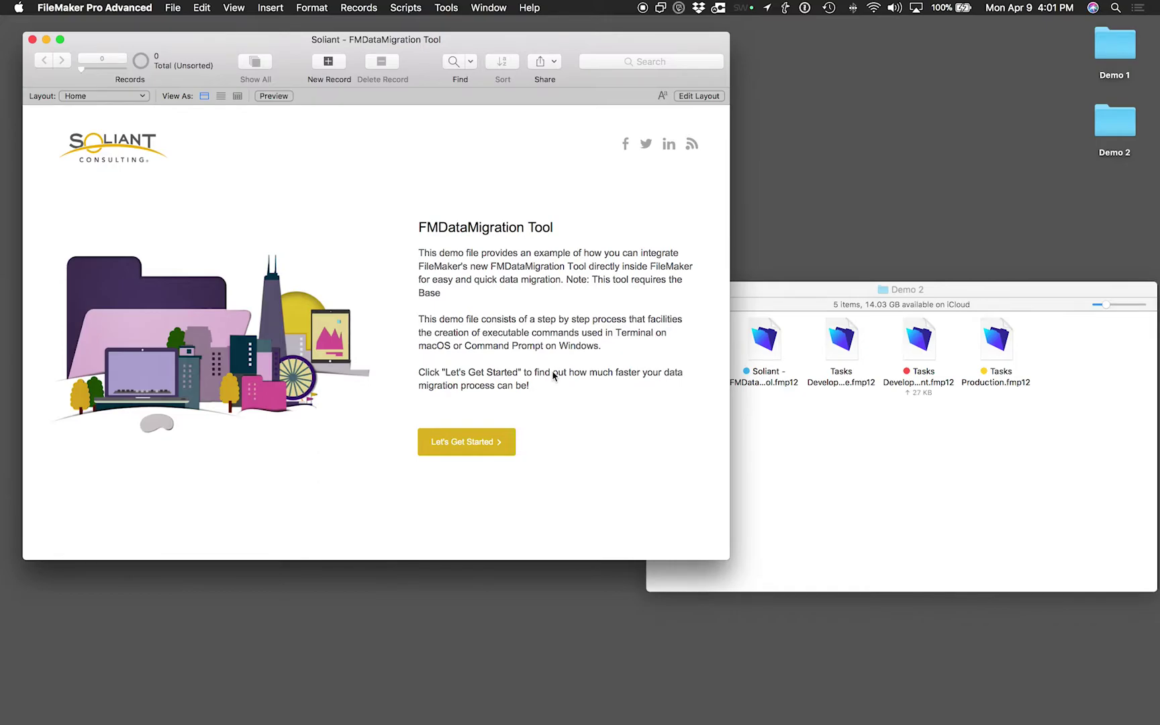
# Start the migration wizard, insert the FMDataMigration executable, and advance to Select Source
pyautogui.click(478, 445)
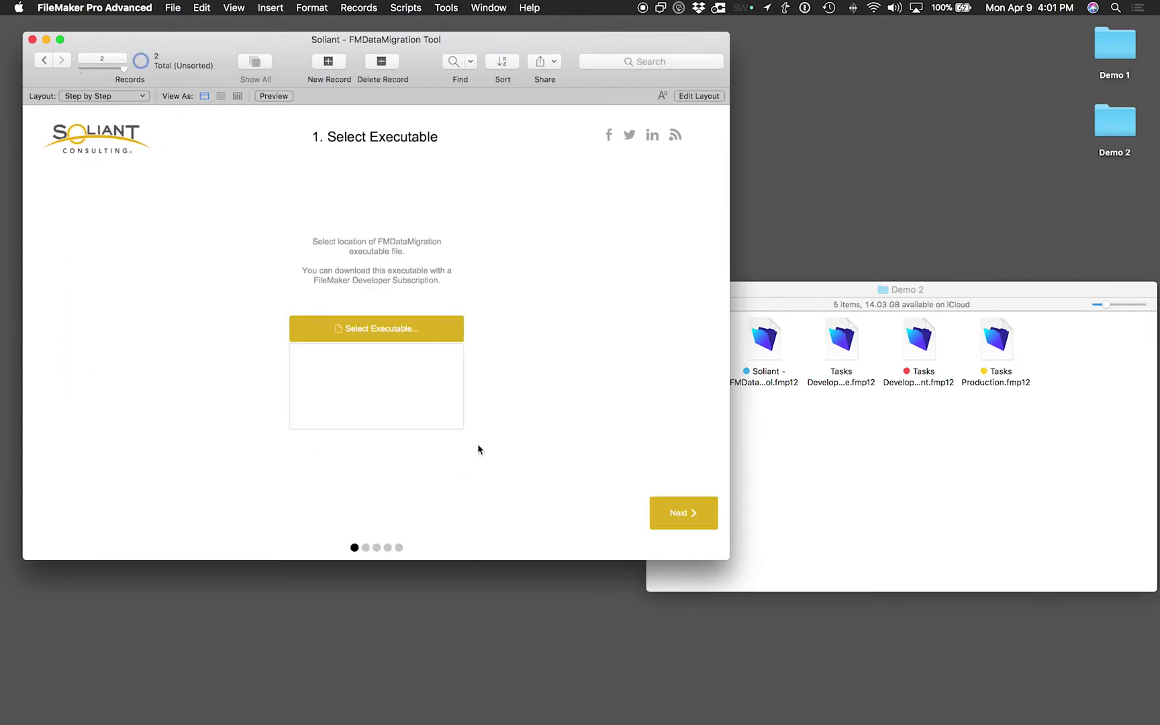
pyautogui.click(379, 337)
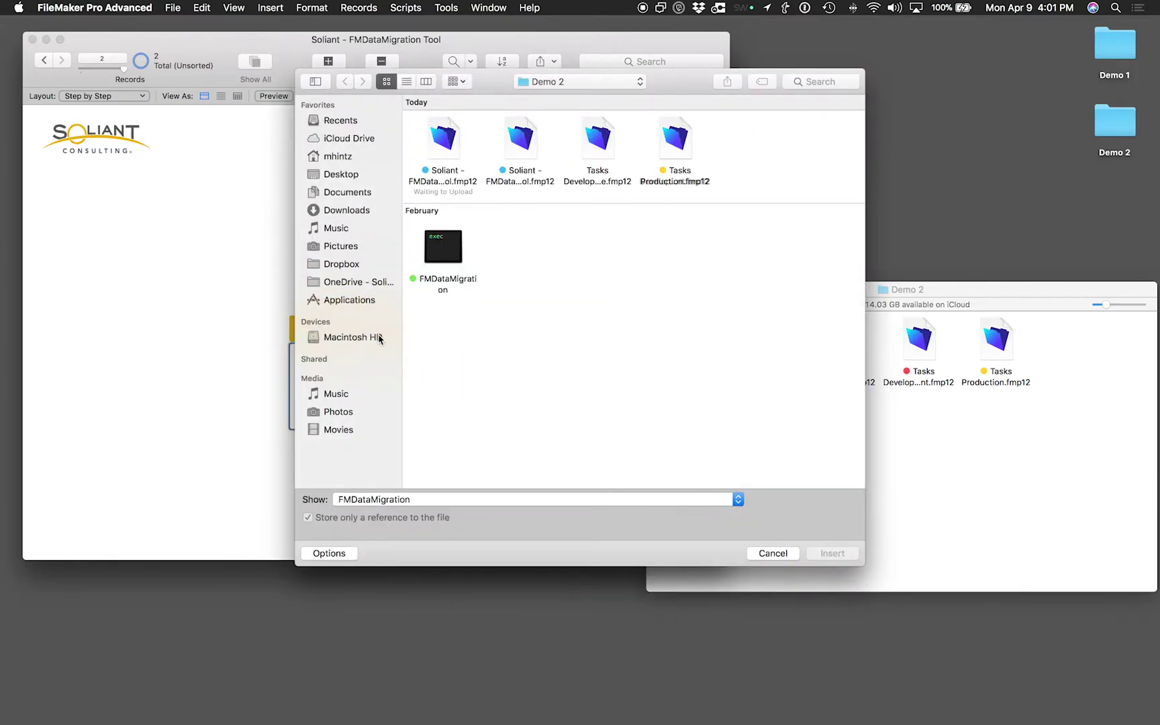
pyautogui.click(450, 259)
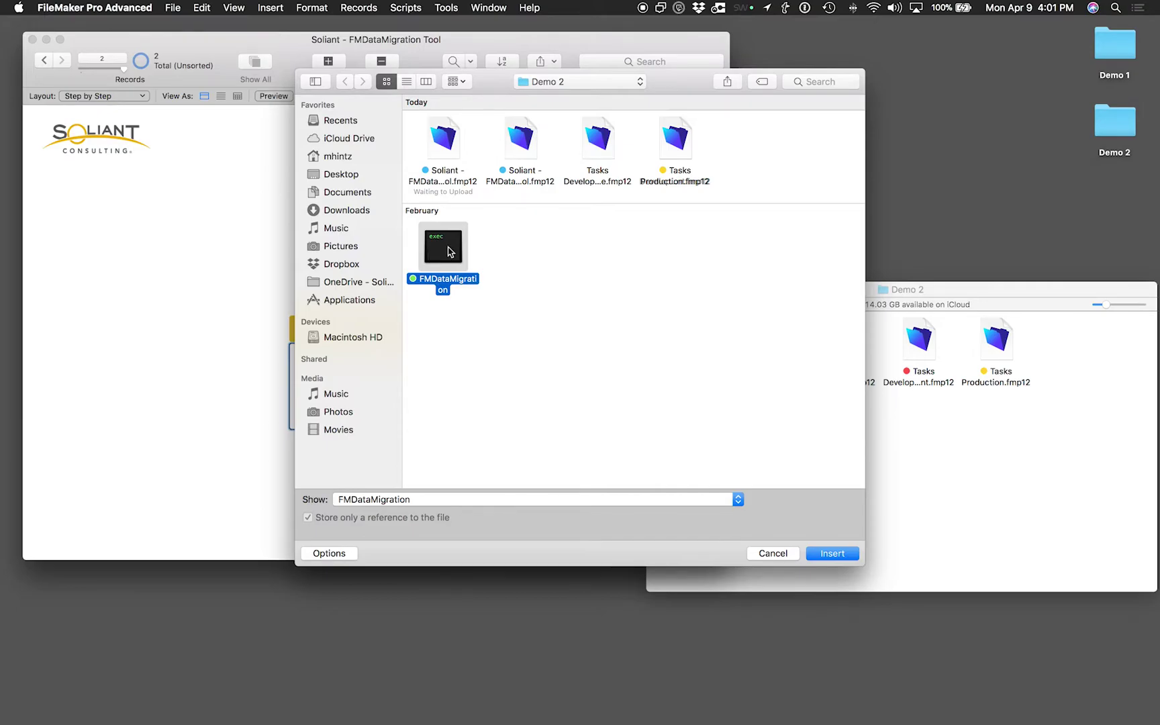
pyautogui.click(830, 554)
pyautogui.click(665, 510)
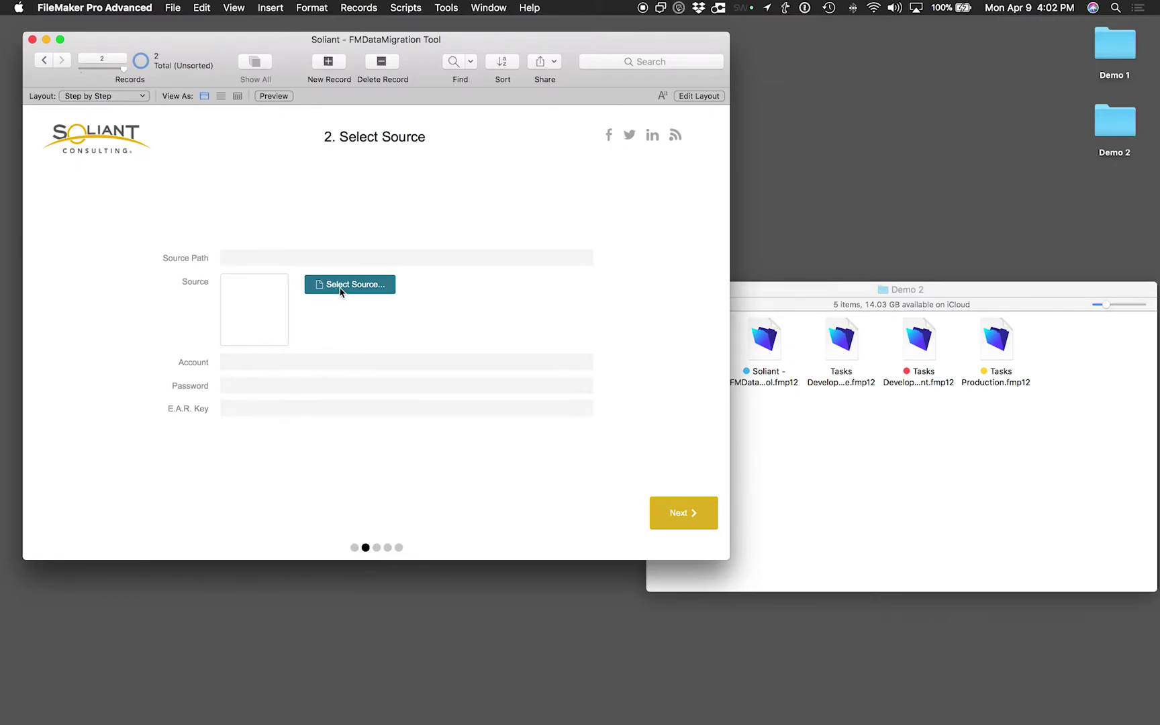
# Insert Tasks Production.fmp12 as the source, enter its account name, and advance to Select Clone
pyautogui.click(341, 285)
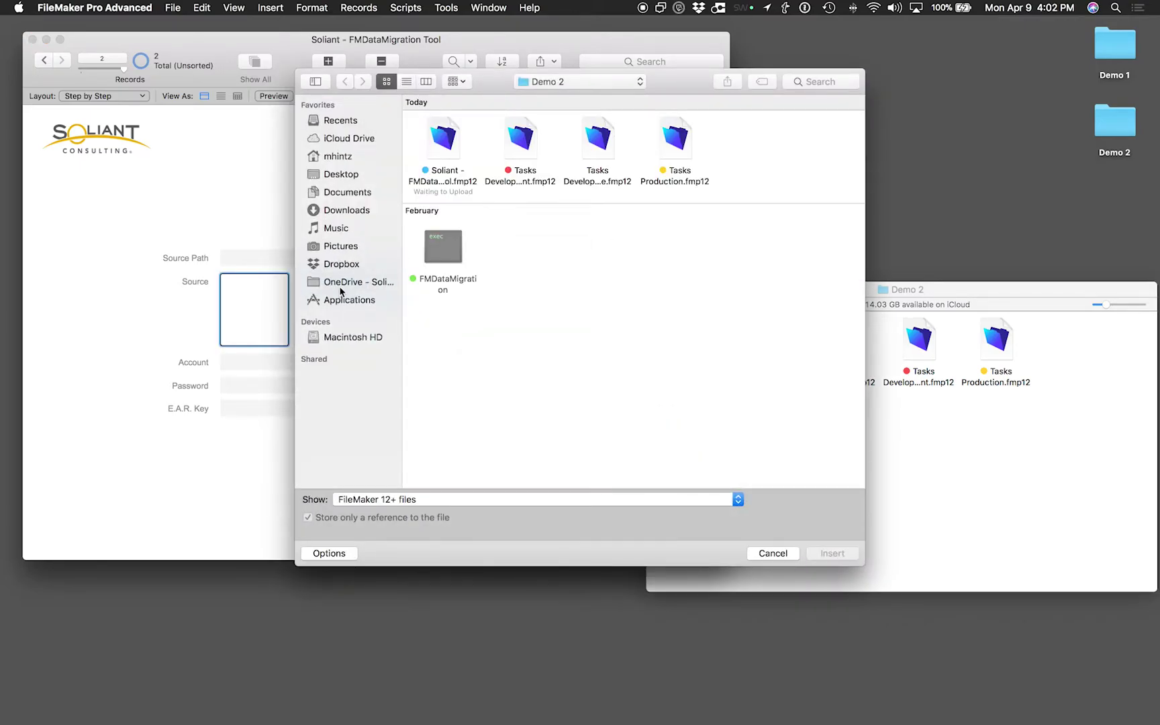
pyautogui.click(678, 134)
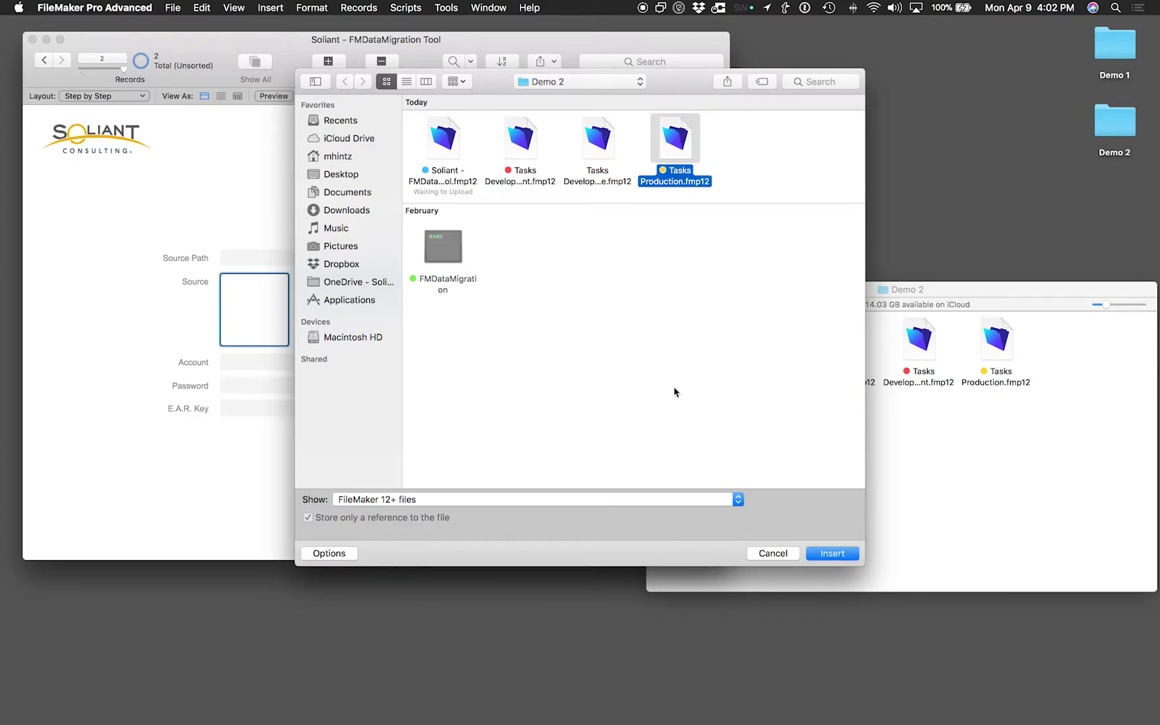
pyautogui.click(833, 554)
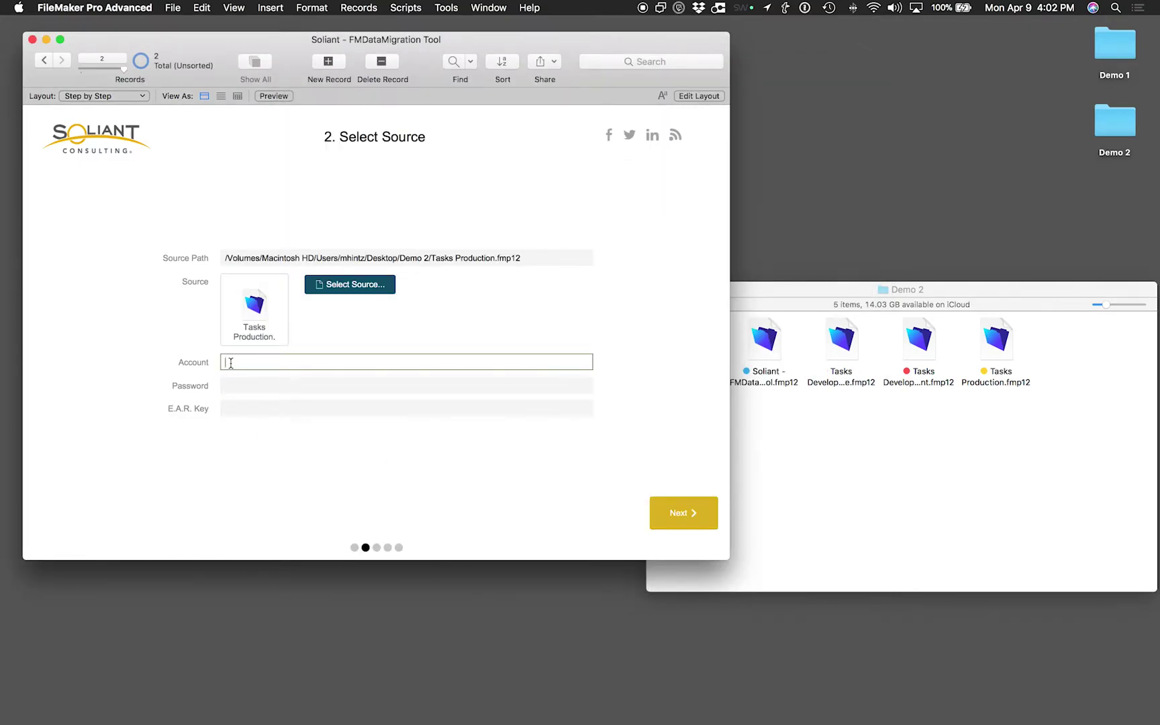
pyautogui.write('admin')
pyautogui.click(238, 389)
pyautogui.click(239, 408)
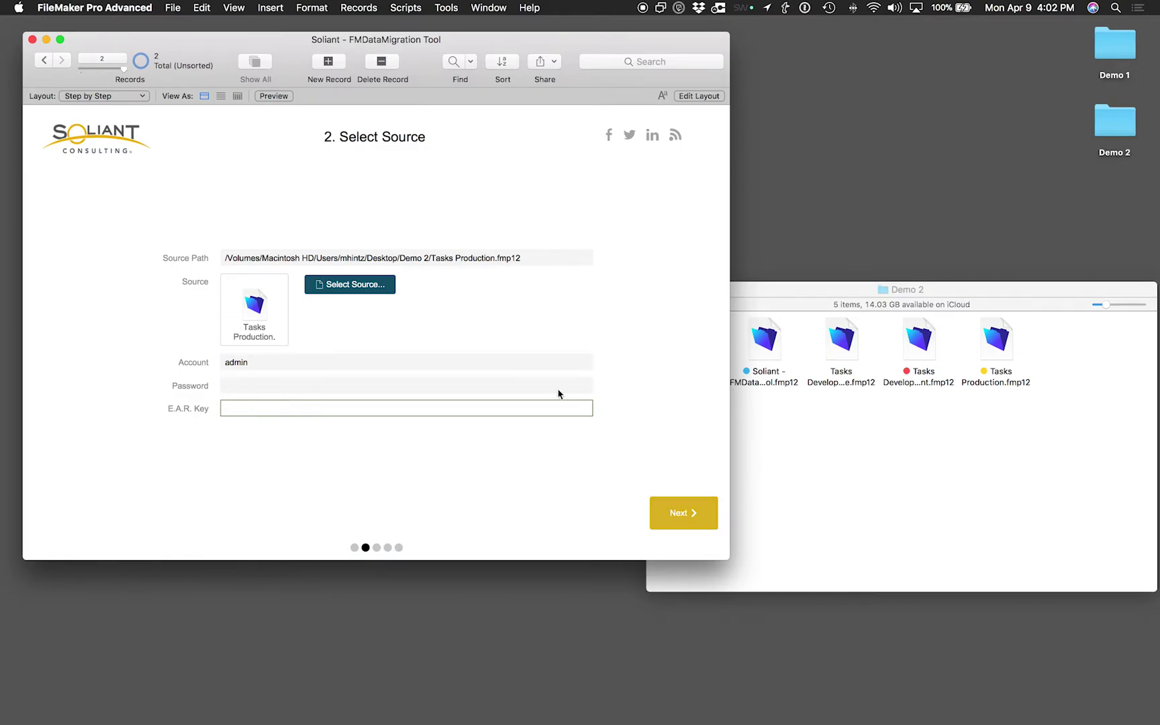
pyautogui.click(668, 507)
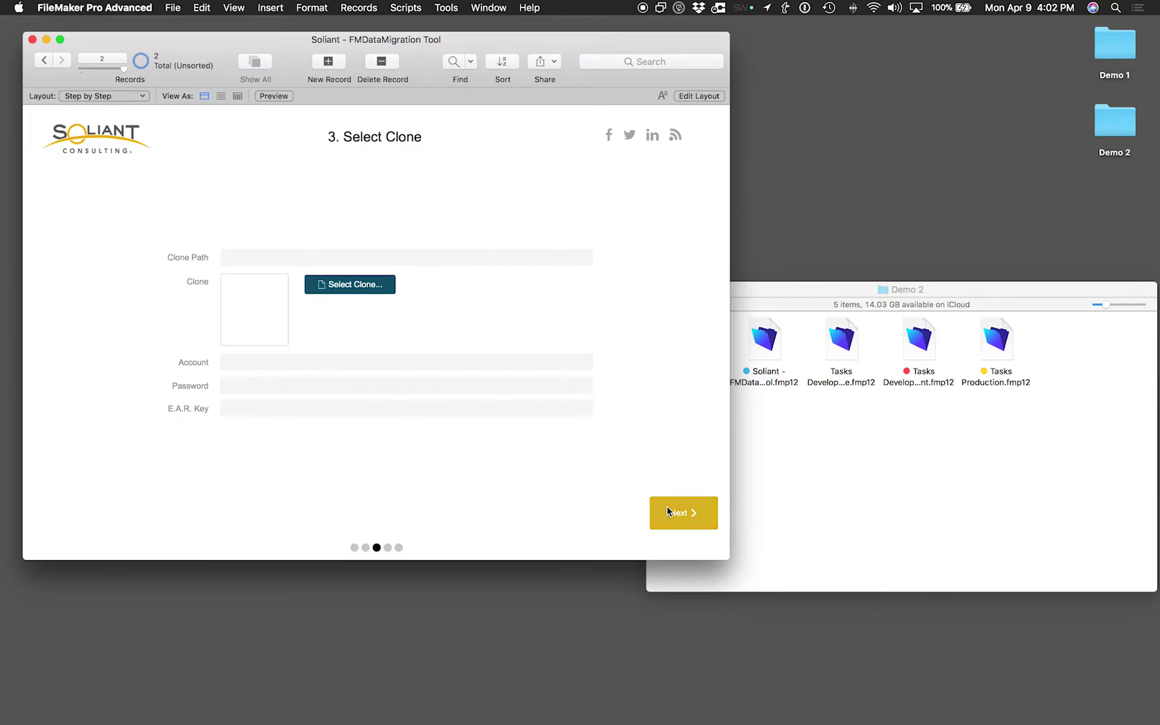
# Attach Tasks Development Clone.fmp12 from Demo 2 as the clone, enter its account, and continue
pyautogui.click(366, 286)
pyautogui.click(450, 148)
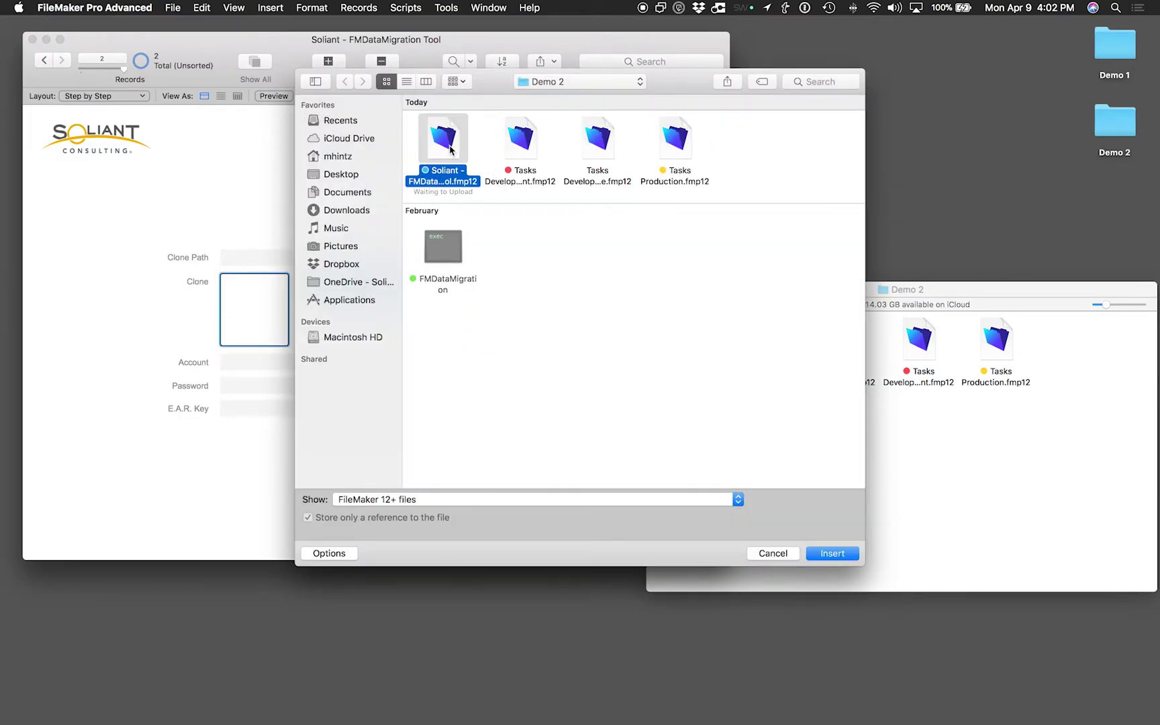
pyautogui.click(607, 158)
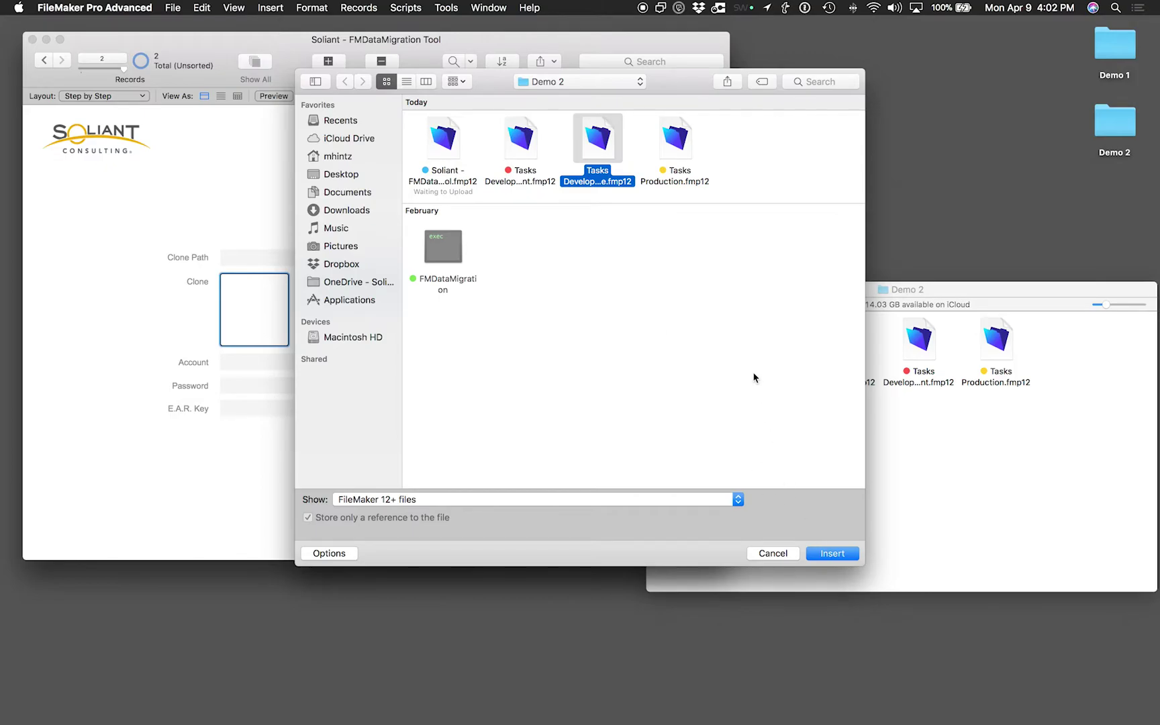
pyautogui.press('space')
pyautogui.press('space')
pyautogui.click(830, 555)
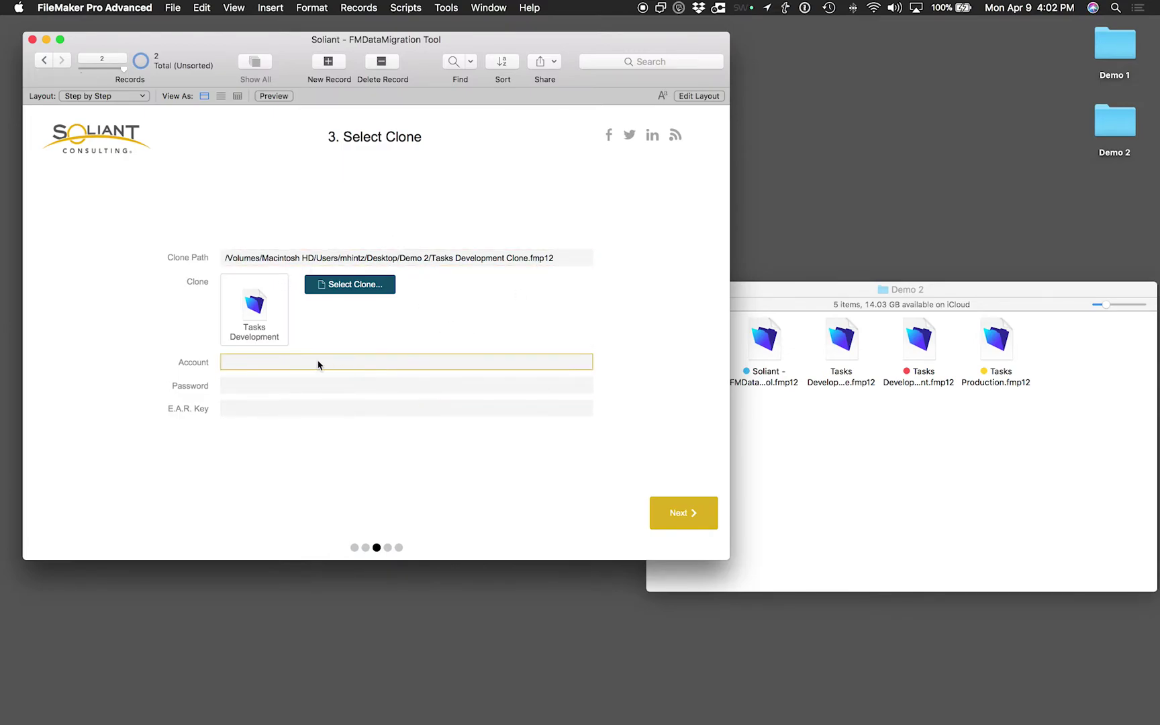
pyautogui.click(299, 362)
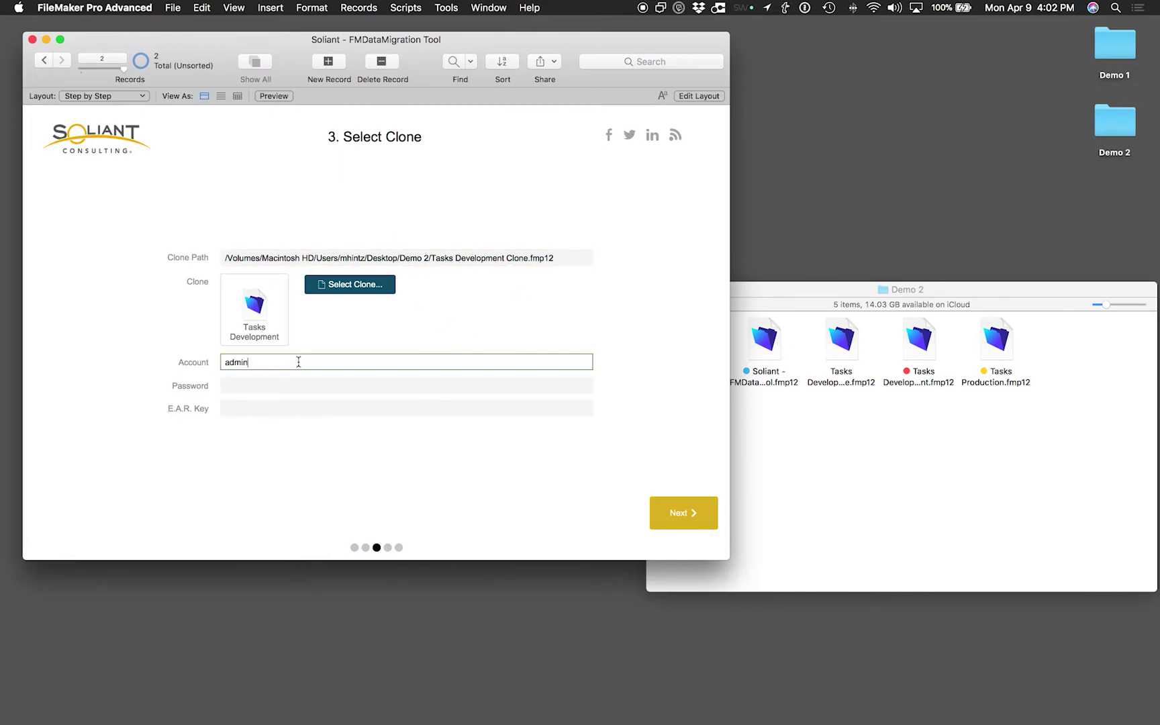
pyautogui.click(679, 511)
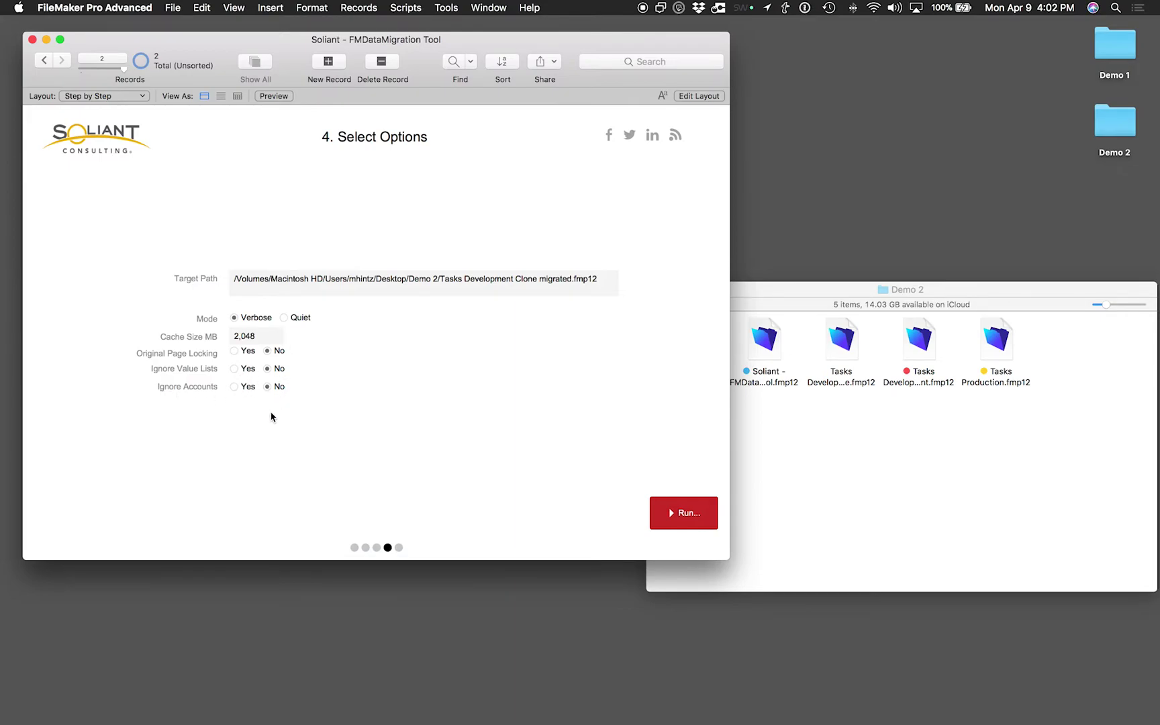
# Delete 'Development Clone' from the target path so it ends in Tasks migrated.fmp12, then run
pyautogui.click(232, 285)
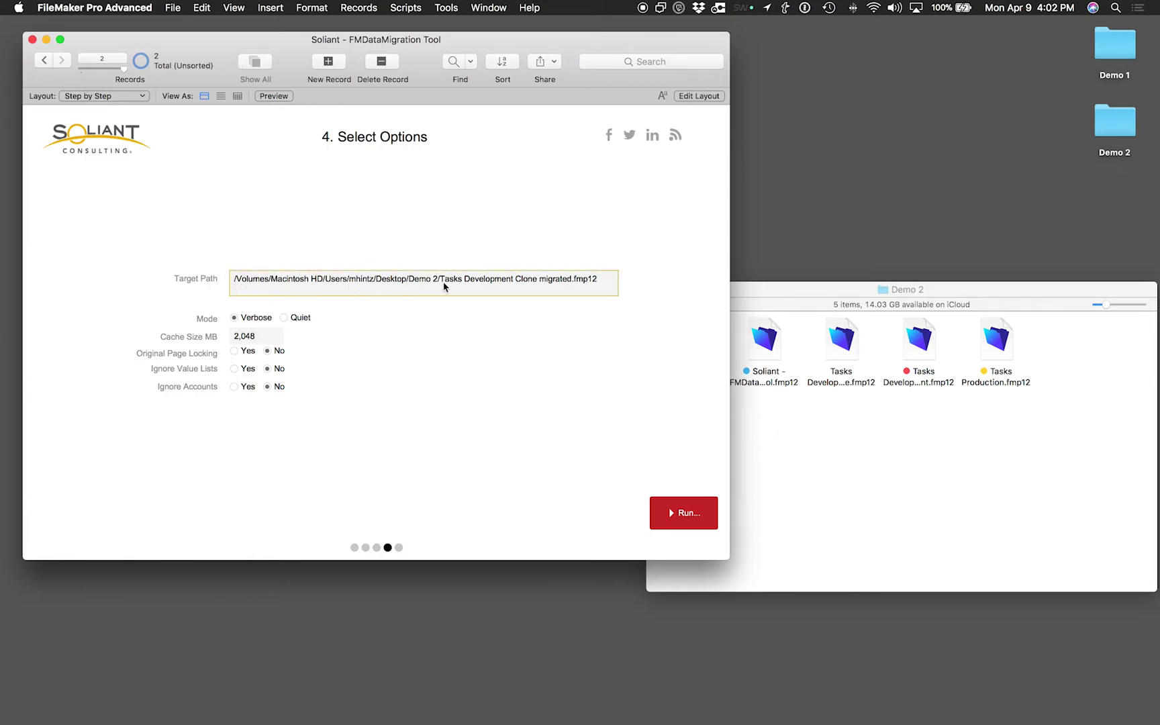
pyautogui.click(539, 282)
pyautogui.moveTo(539, 278); pyautogui.dragTo(465, 282)
pyautogui.press('BackSpace')
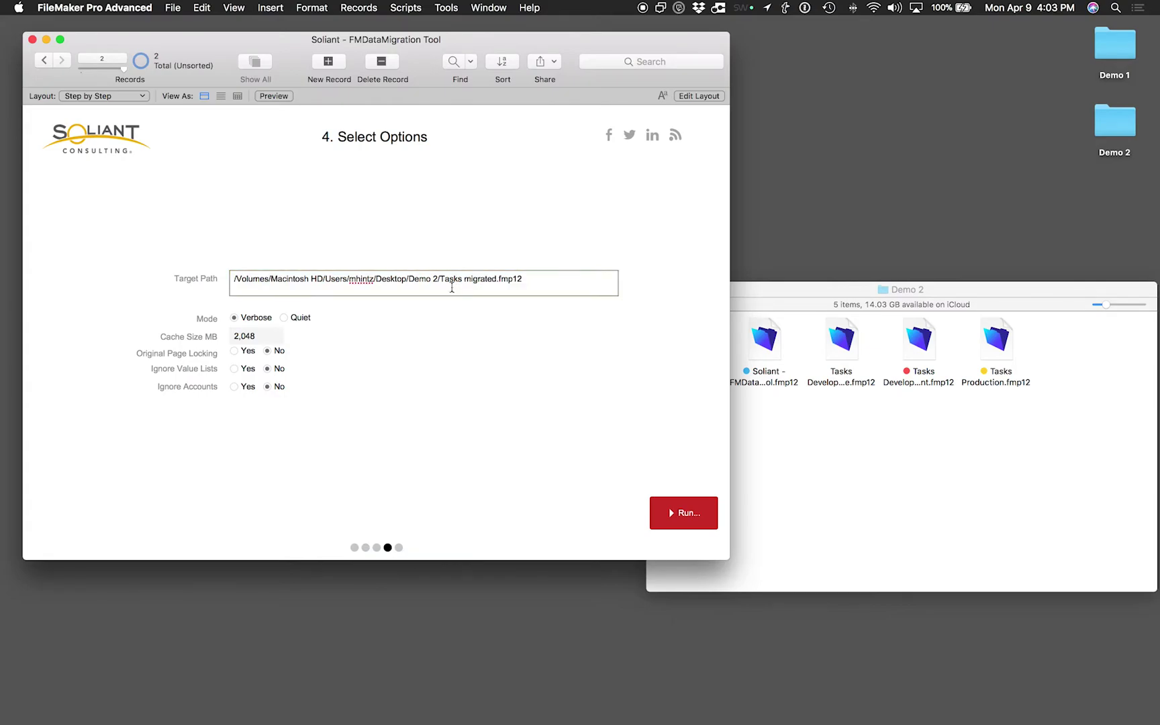
pyautogui.click(530, 414)
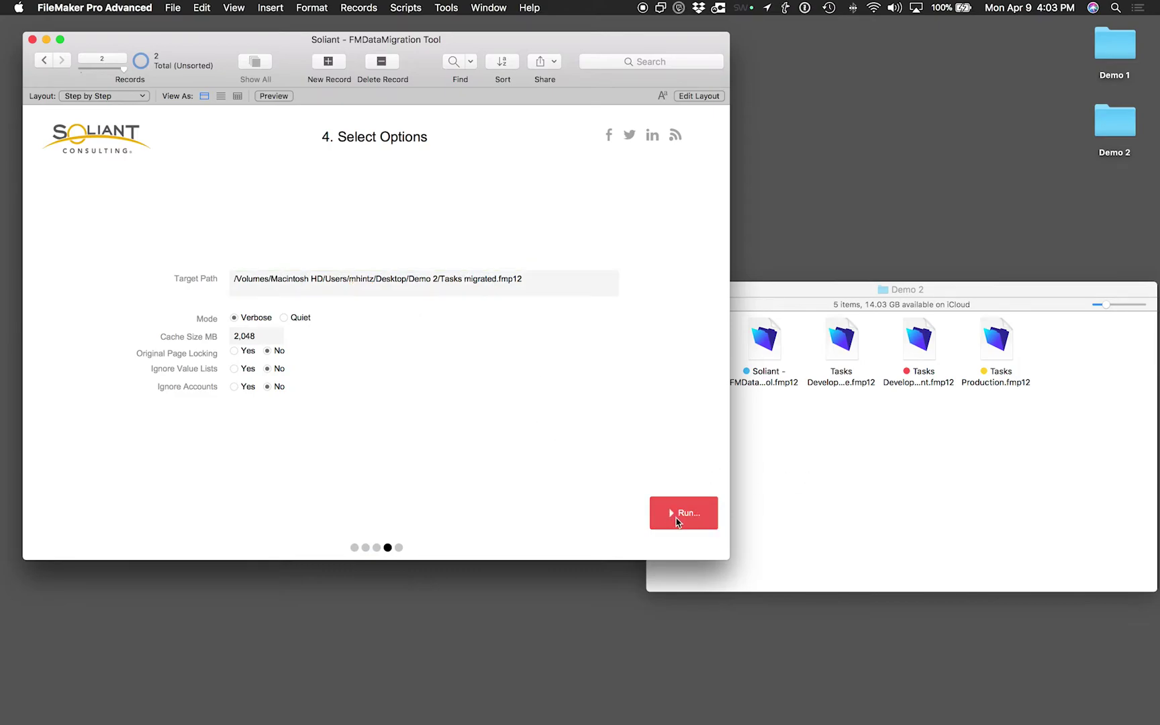
pyautogui.click(690, 517)
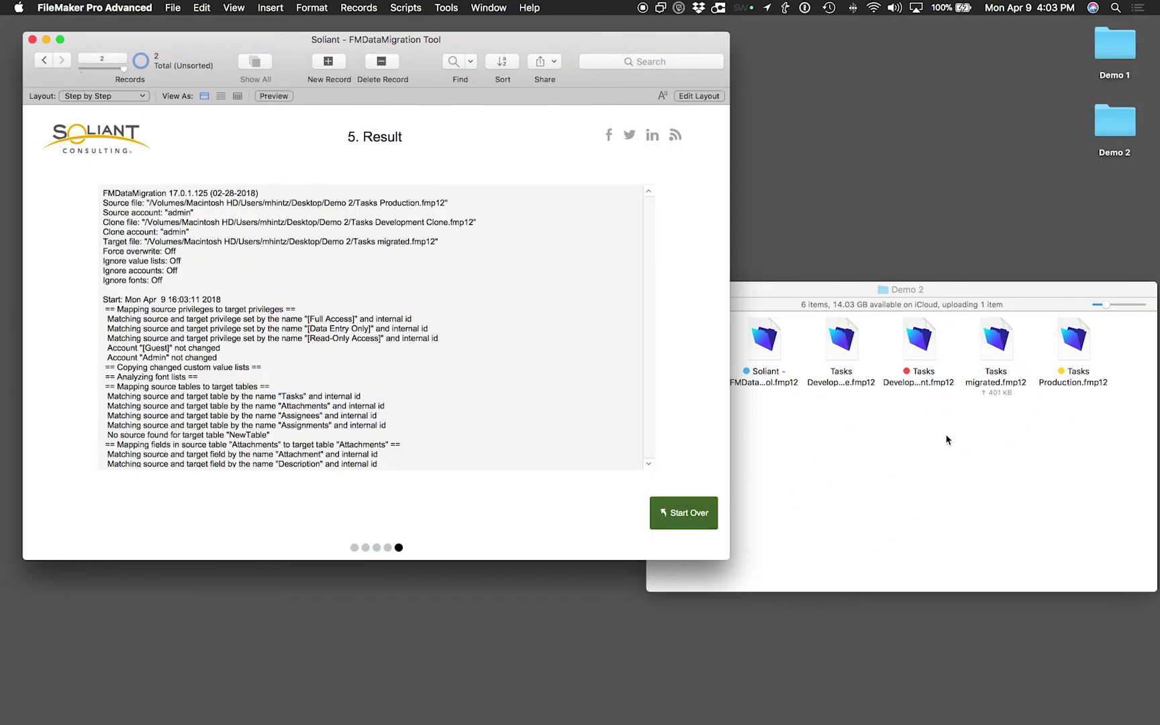
# Locate the new Tasks migrated.fmp12 in the Demo 2 folder, then return to the result log
pyautogui.click(947, 439)
pyautogui.click(1001, 343)
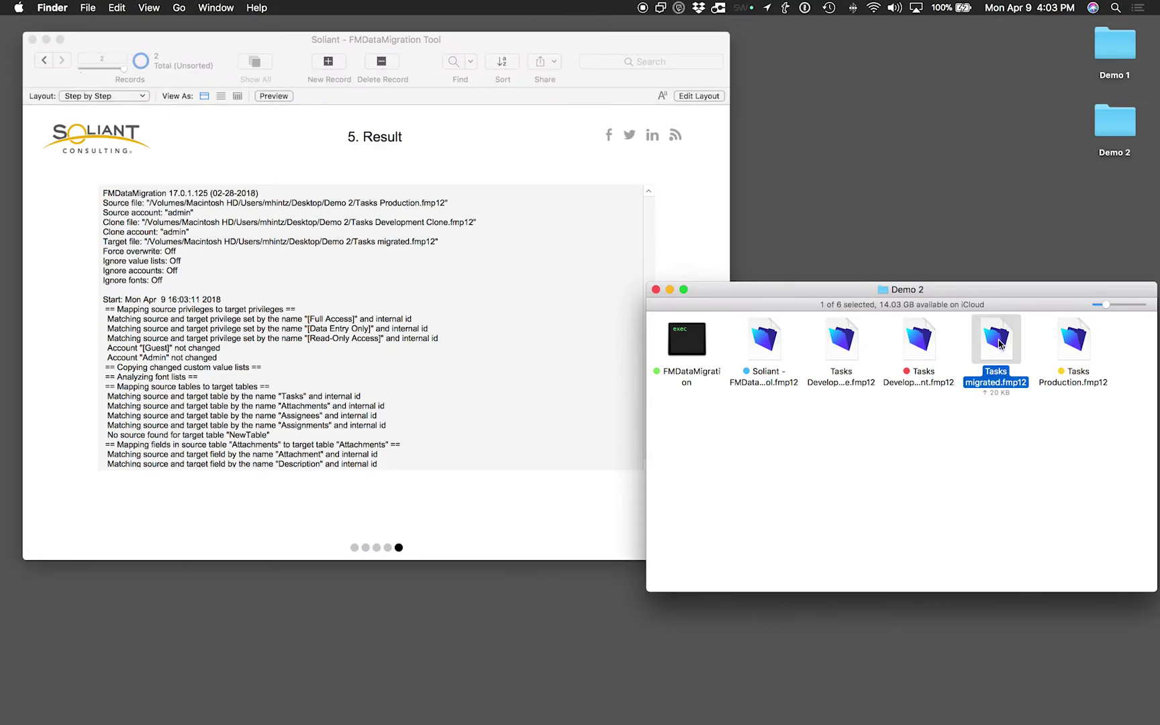
pyautogui.click(529, 433)
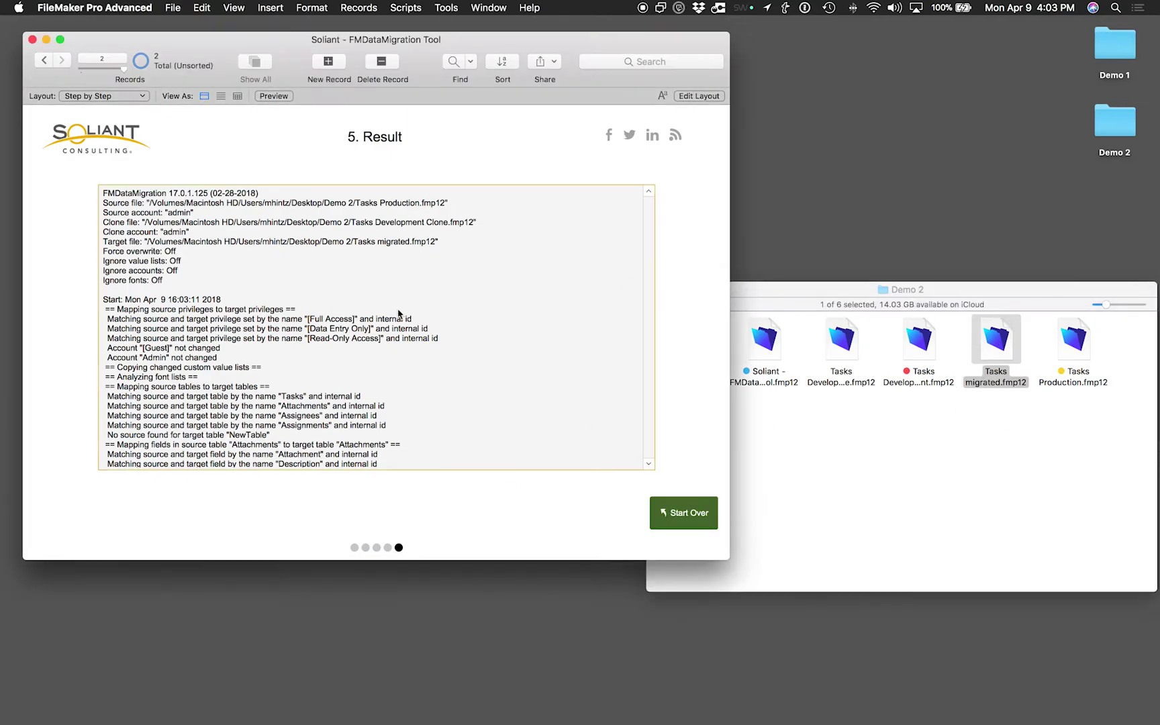
pyautogui.click(388, 293)
# Read through the result log down to its Summary lines, then close the FMDataMigration Tool
pyautogui.scroll(-2, 388, 293)
pyautogui.scroll(-10, 388, 293)
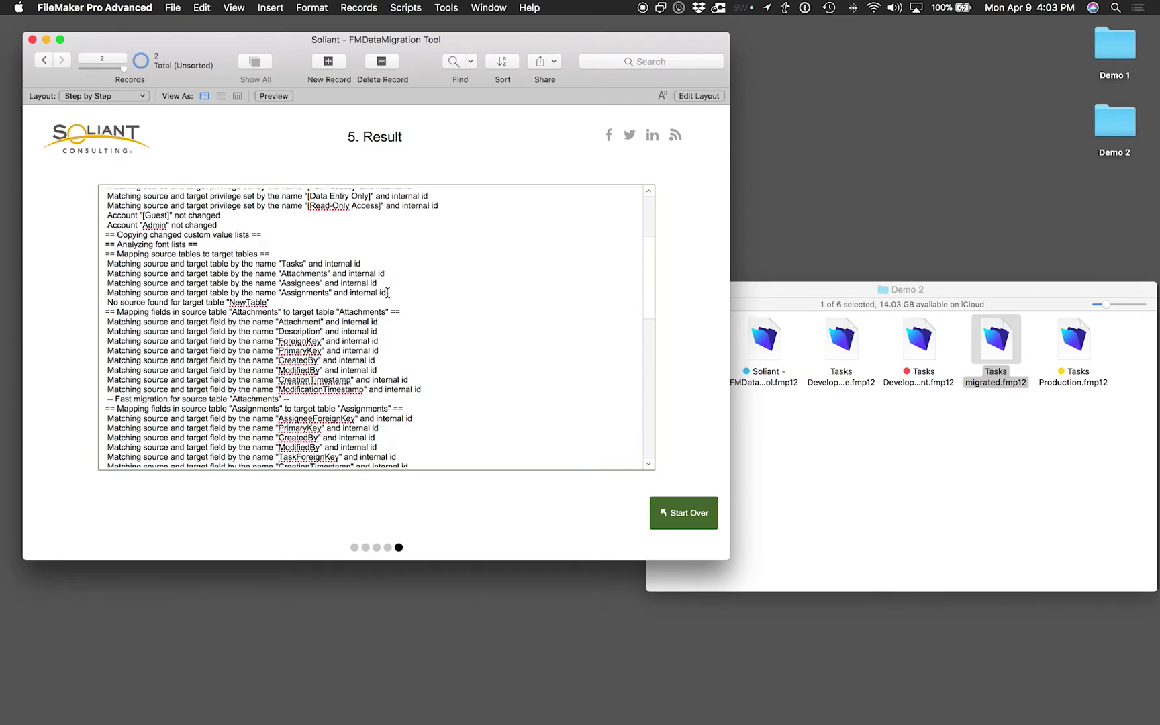
pyautogui.scroll(-20, 387, 293)
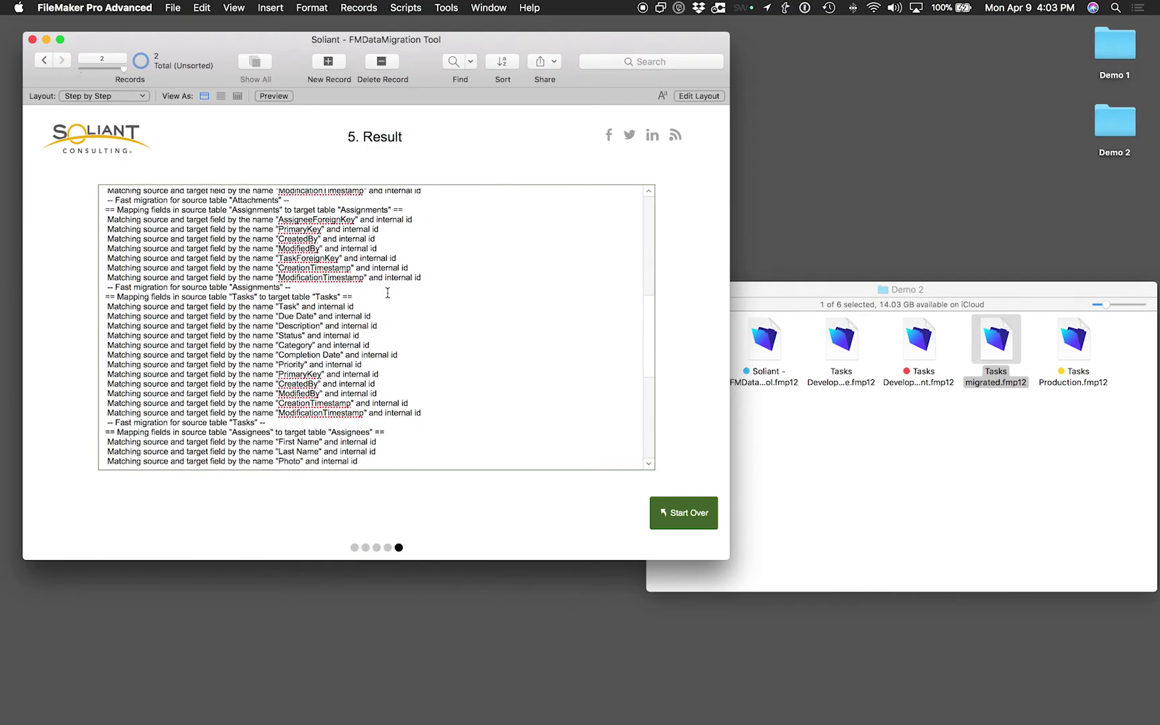
pyautogui.scroll(-5, 387, 293)
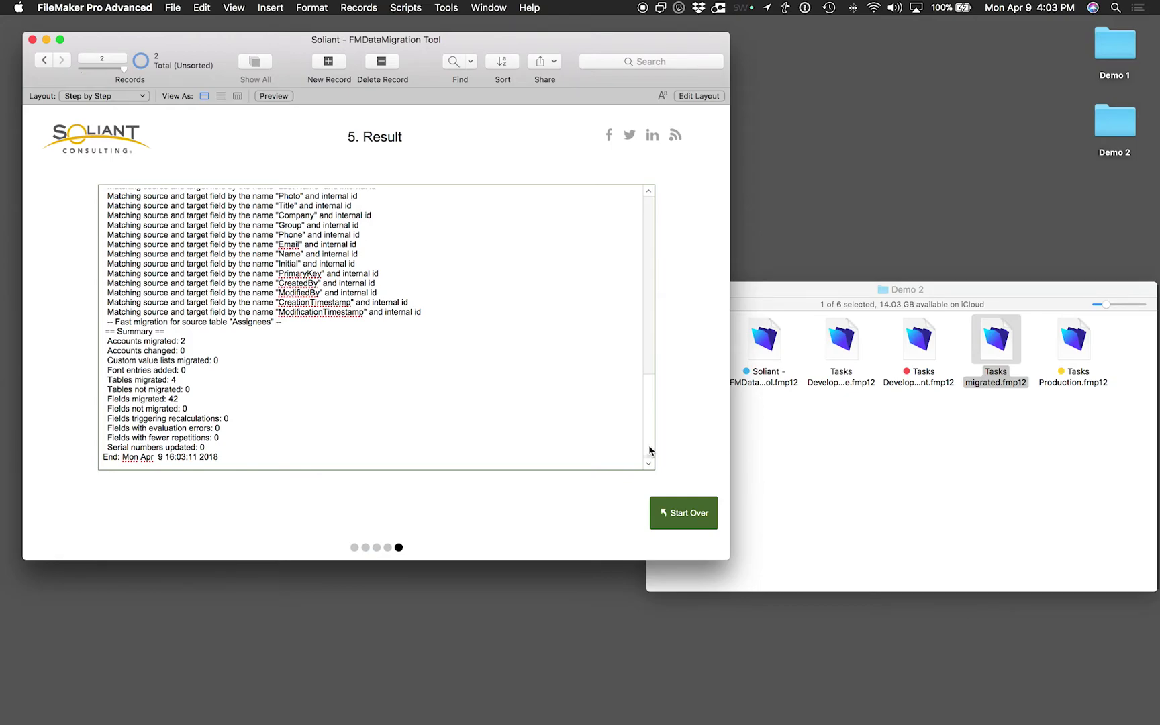
pyautogui.scroll(20, 649, 451)
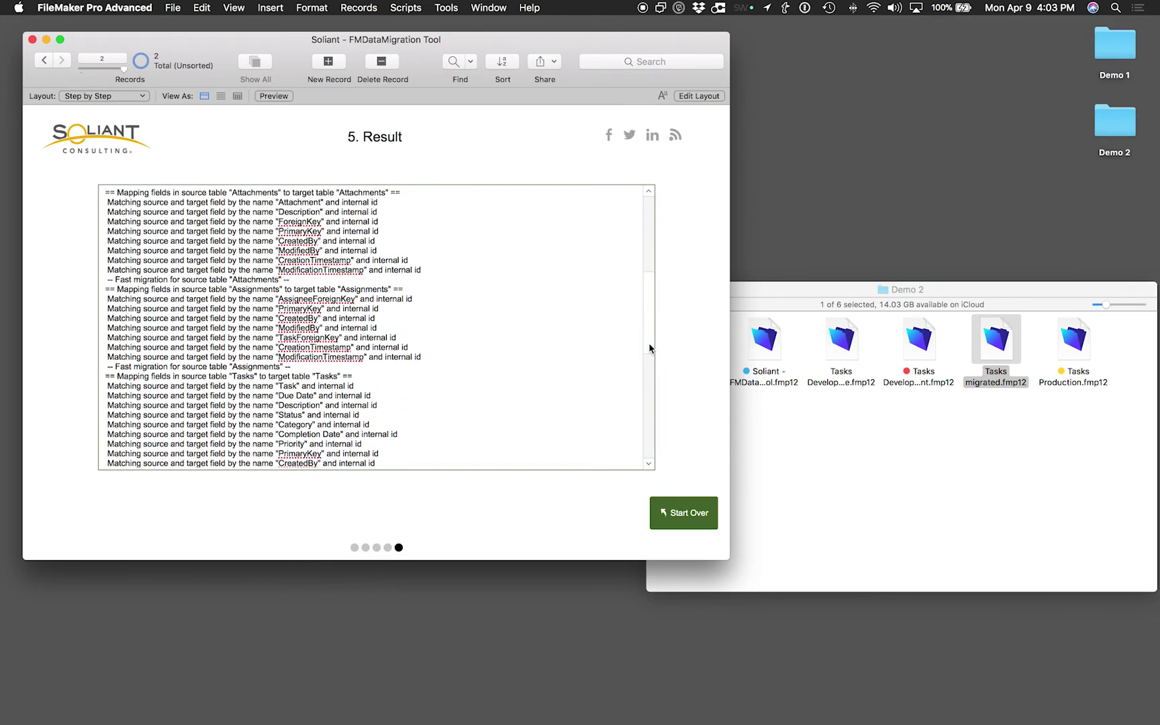
pyautogui.scroll(15, 649, 349)
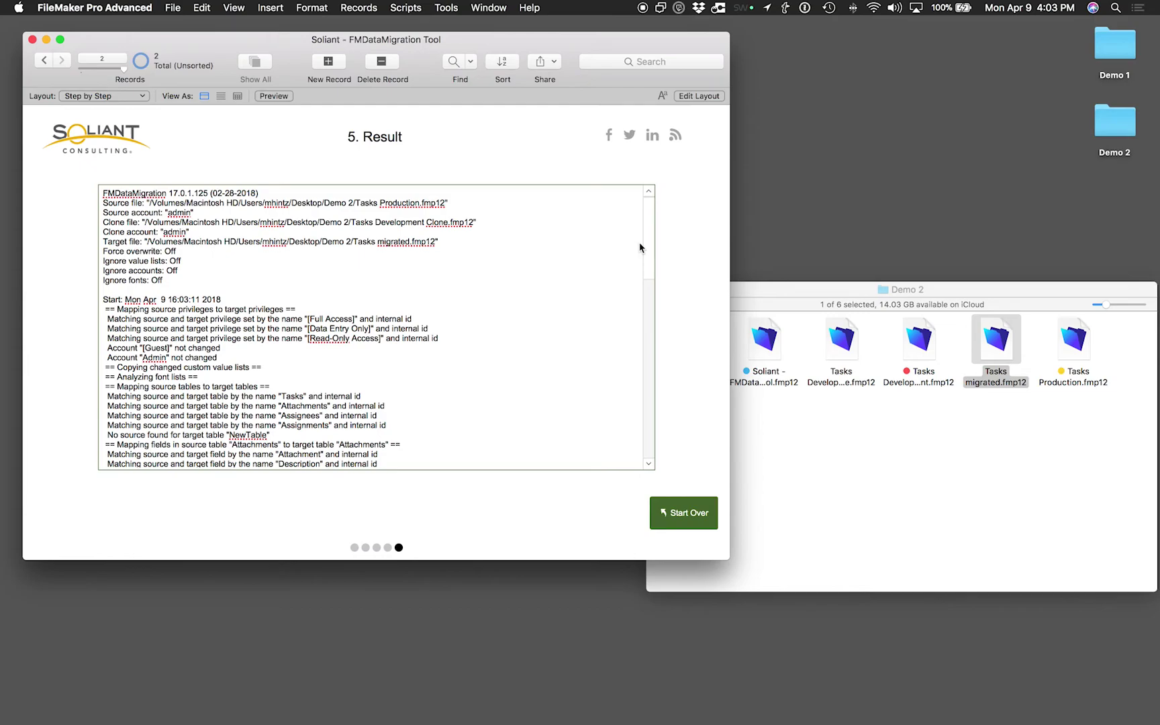
pyautogui.scroll(-20, 640, 262)
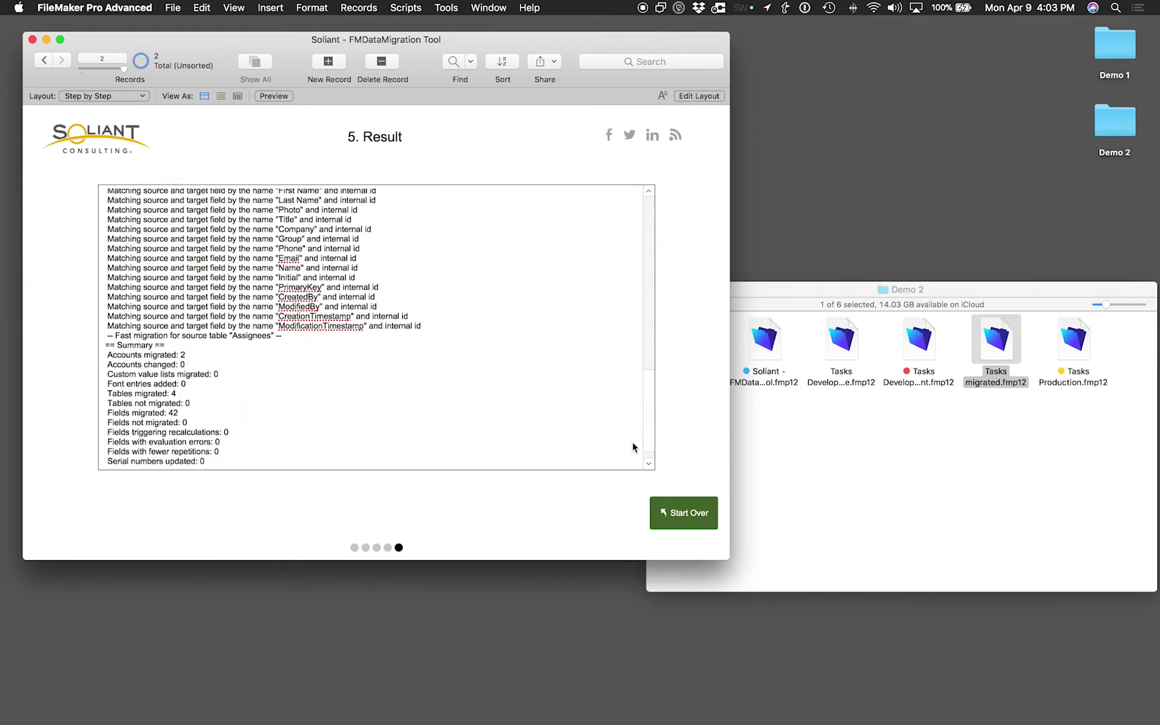
pyautogui.scroll(-2, 634, 446)
pyautogui.moveTo(142, 339); pyautogui.dragTo(233, 443)
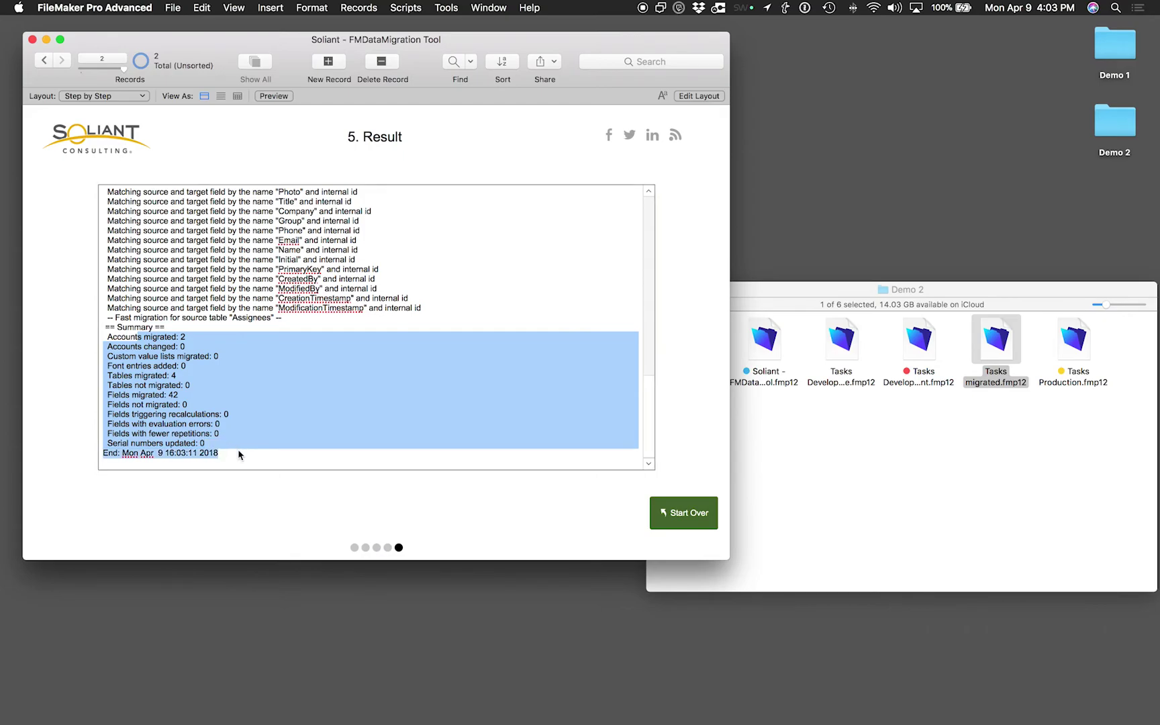
pyautogui.click(286, 462)
pyautogui.click(541, 517)
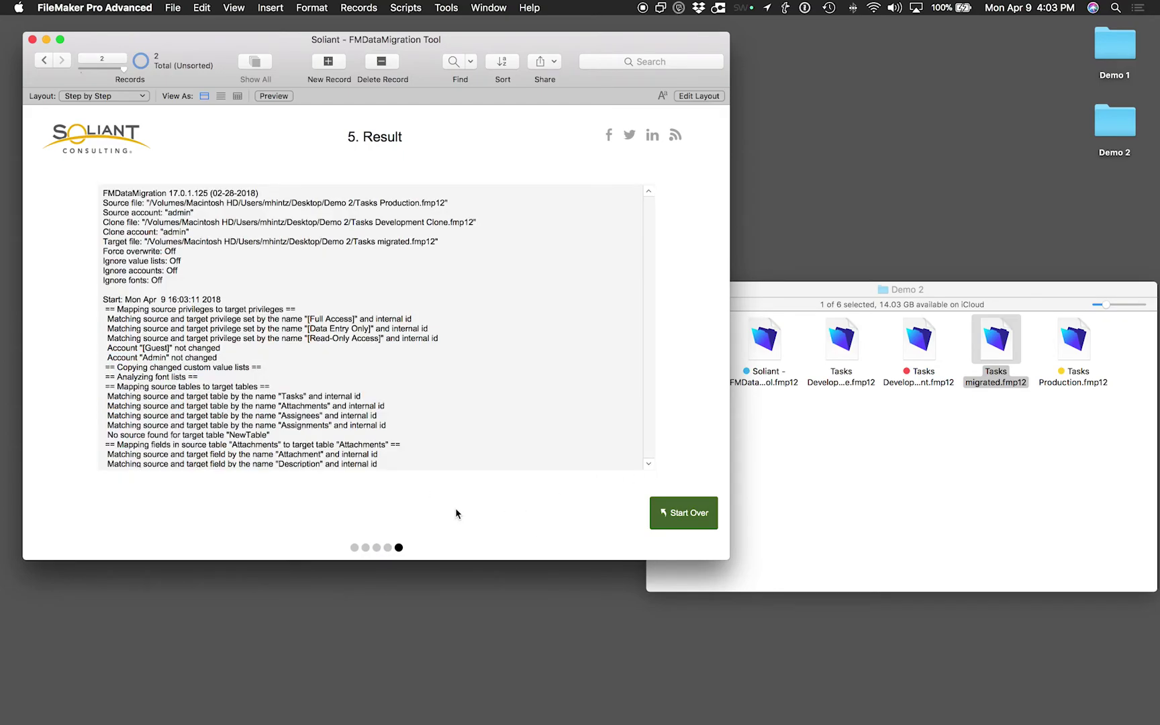
pyautogui.click(33, 39)
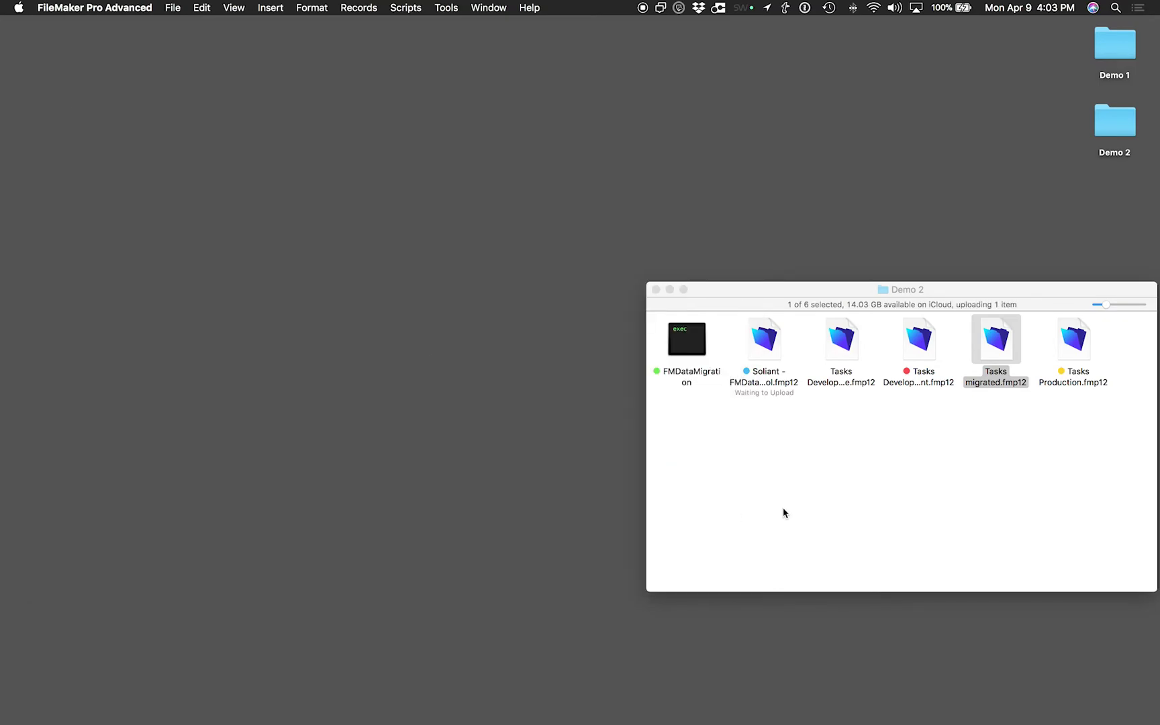
# Open Tasks migrated.fmp12 from Demo 2, return to the Tasks list, and open Manage Database
pyautogui.click(884, 497)
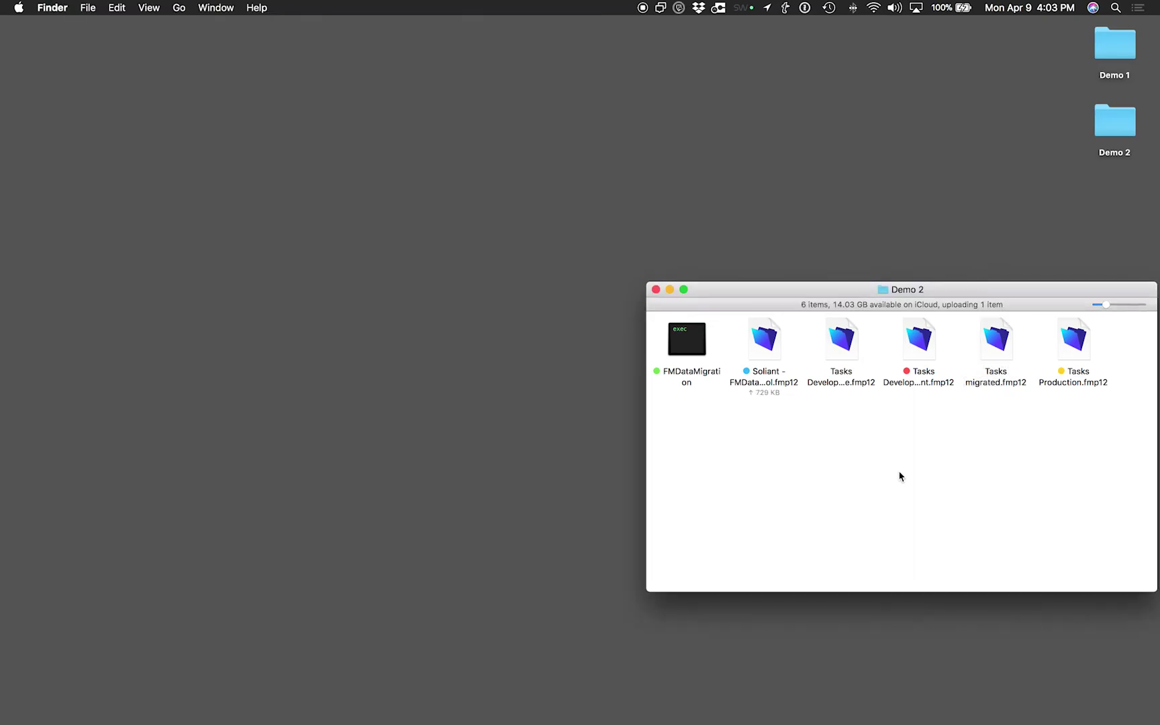
pyautogui.doubleClick(997, 341)
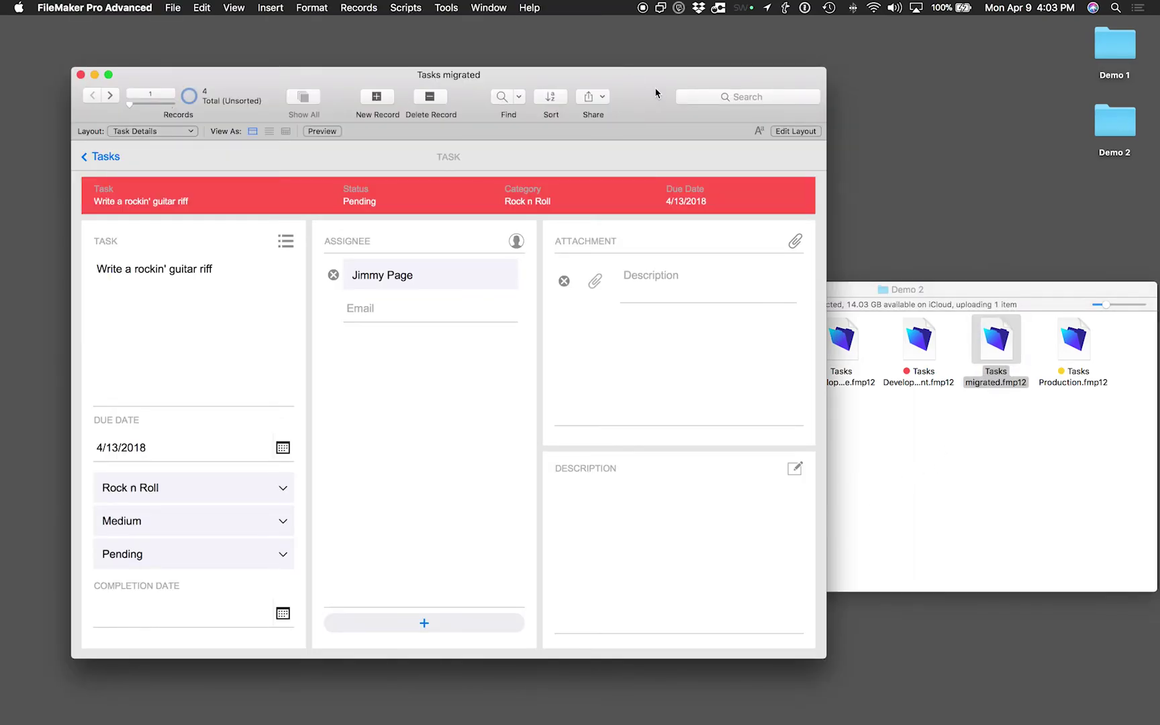
pyautogui.moveTo(658, 94); pyautogui.dragTo(642, 75)
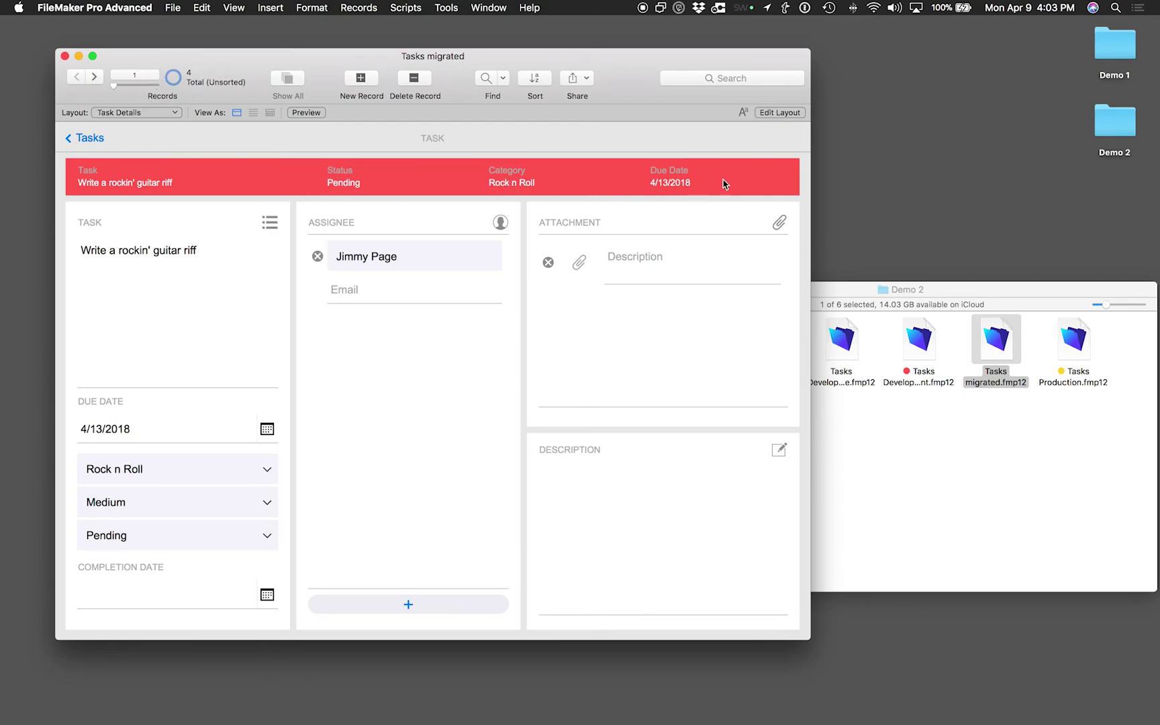
pyautogui.click(91, 139)
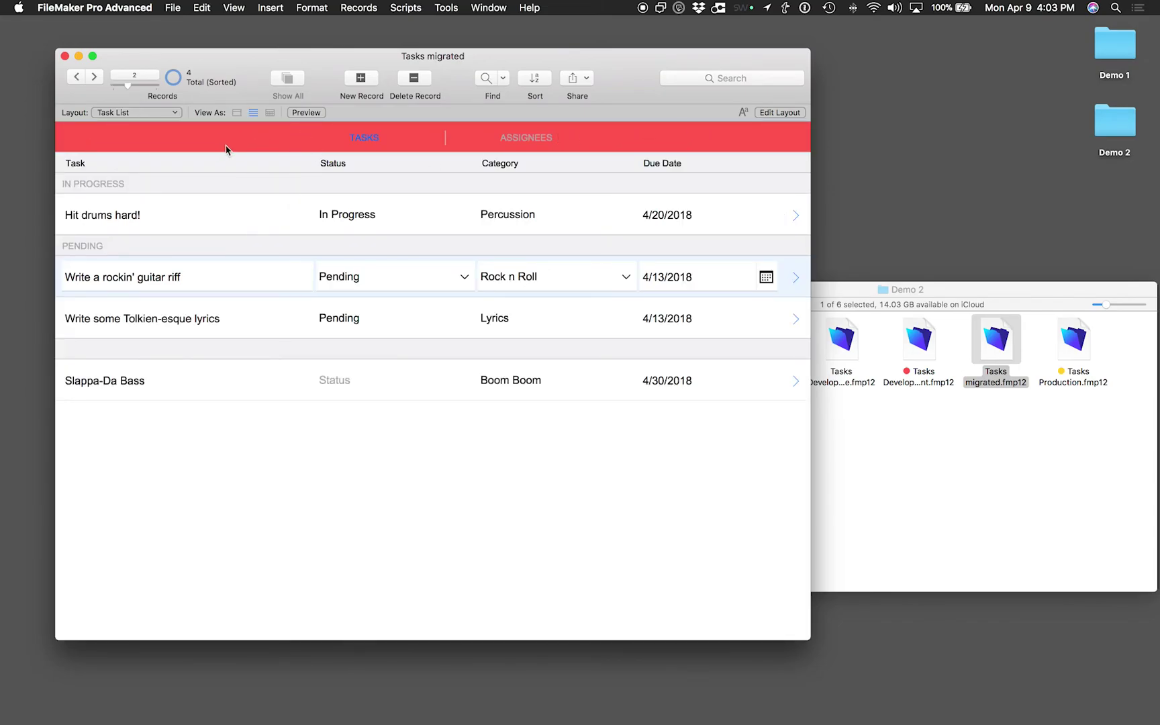
pyautogui.press('super+shift+d')
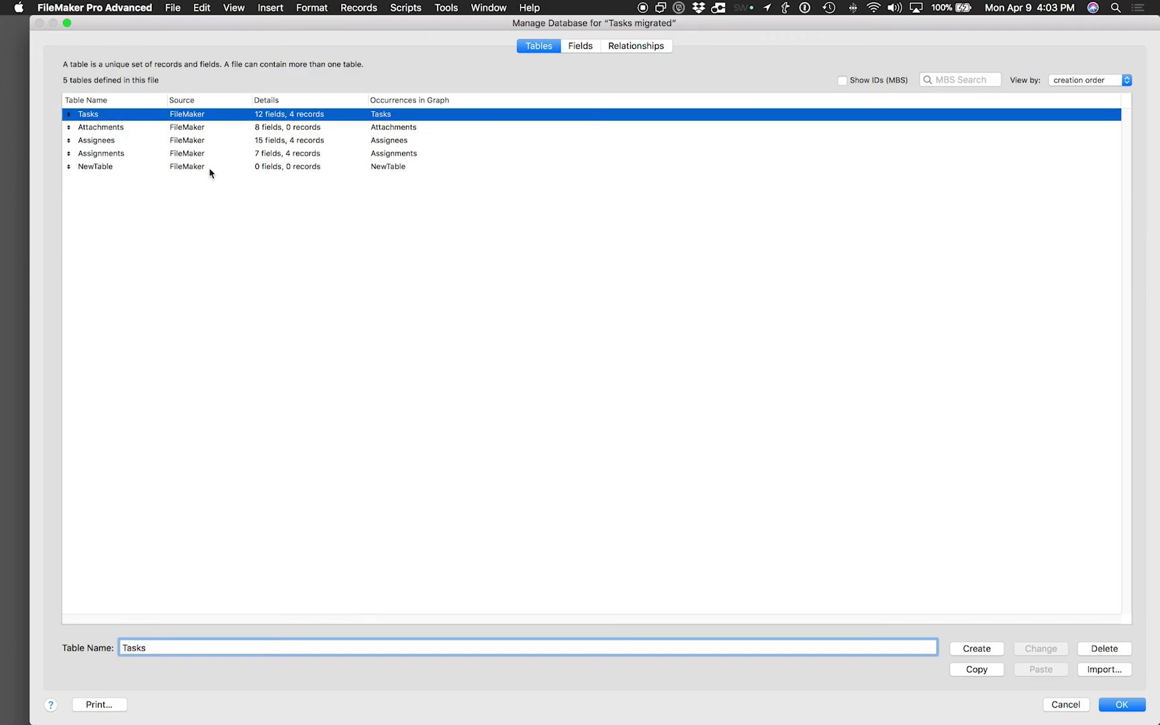
# Inspect NewTable and the relationships graph, then cancel Manage Database and discard the changes
pyautogui.click(210, 173)
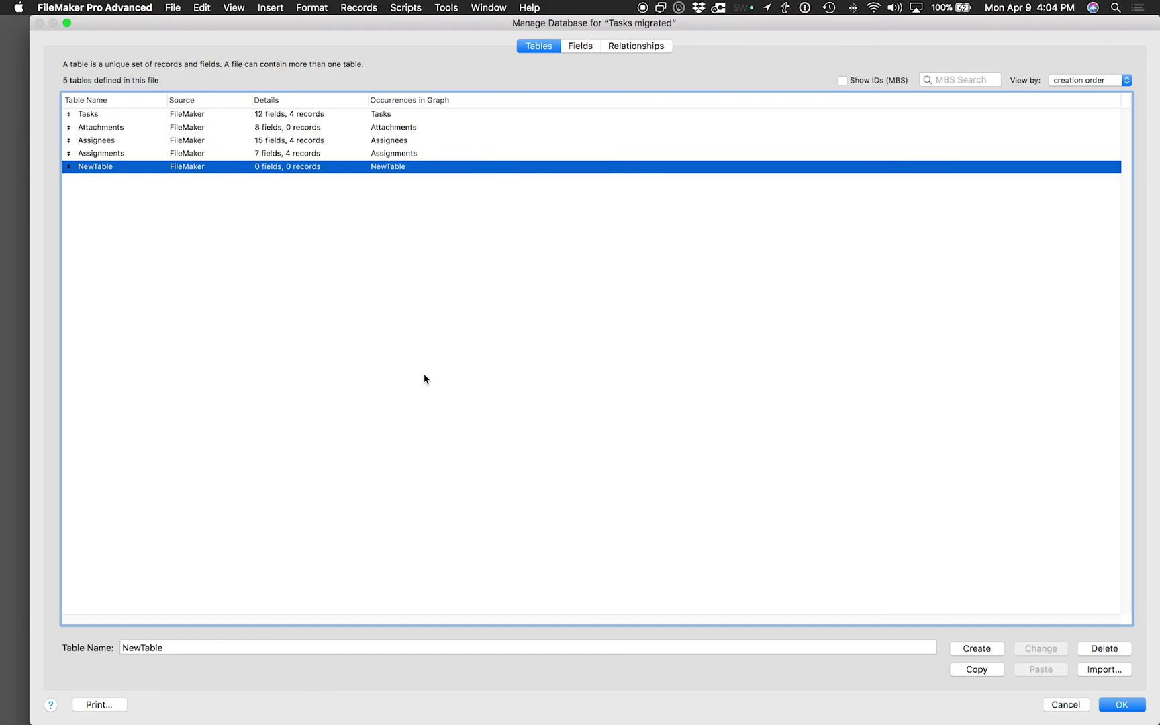
pyautogui.click(637, 47)
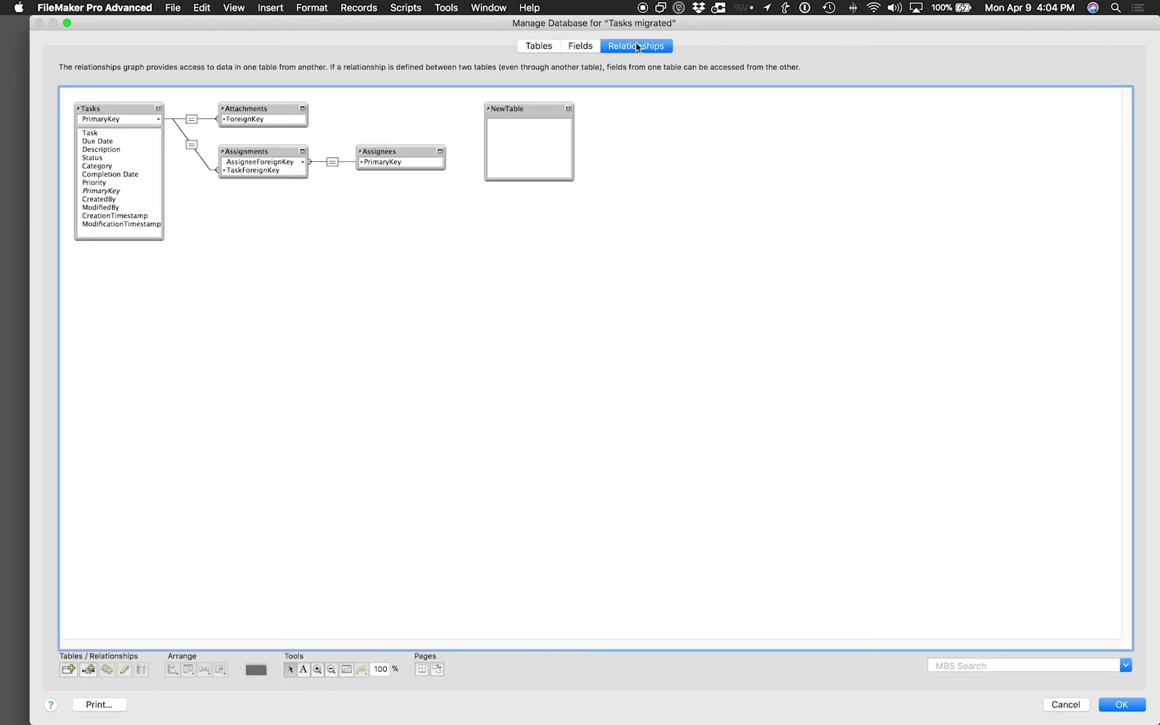
pyautogui.moveTo(530, 110); pyautogui.dragTo(116, 331)
pyautogui.click(1064, 705)
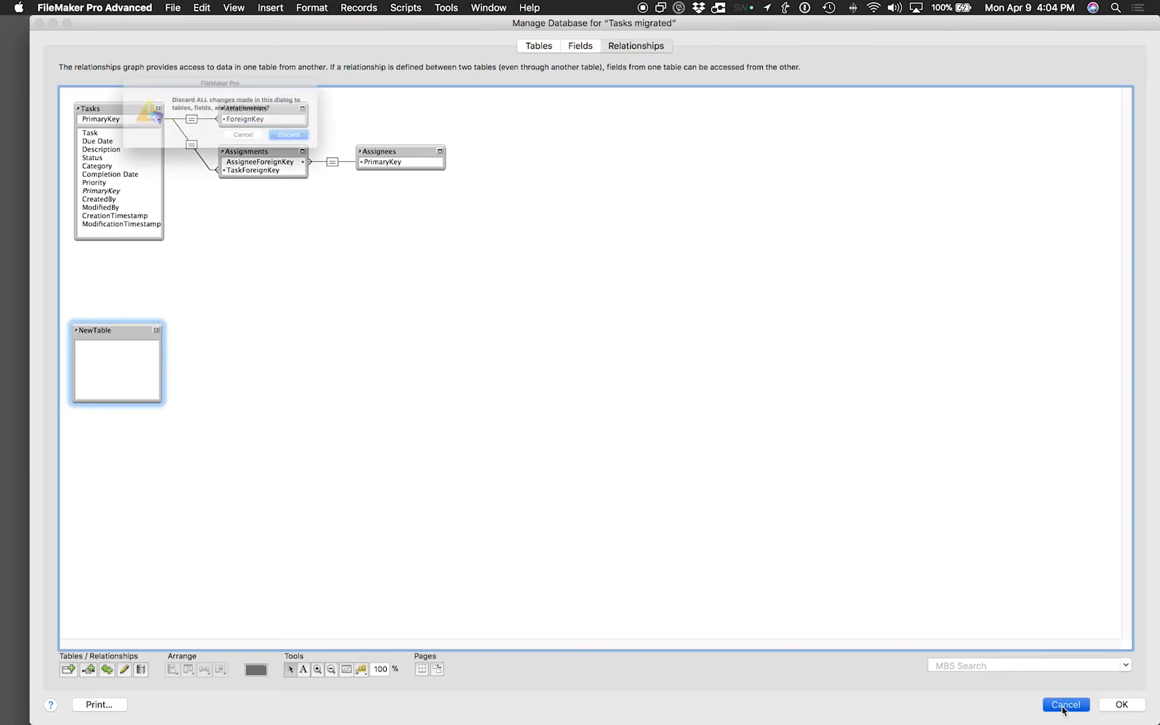
pyautogui.click(323, 143)
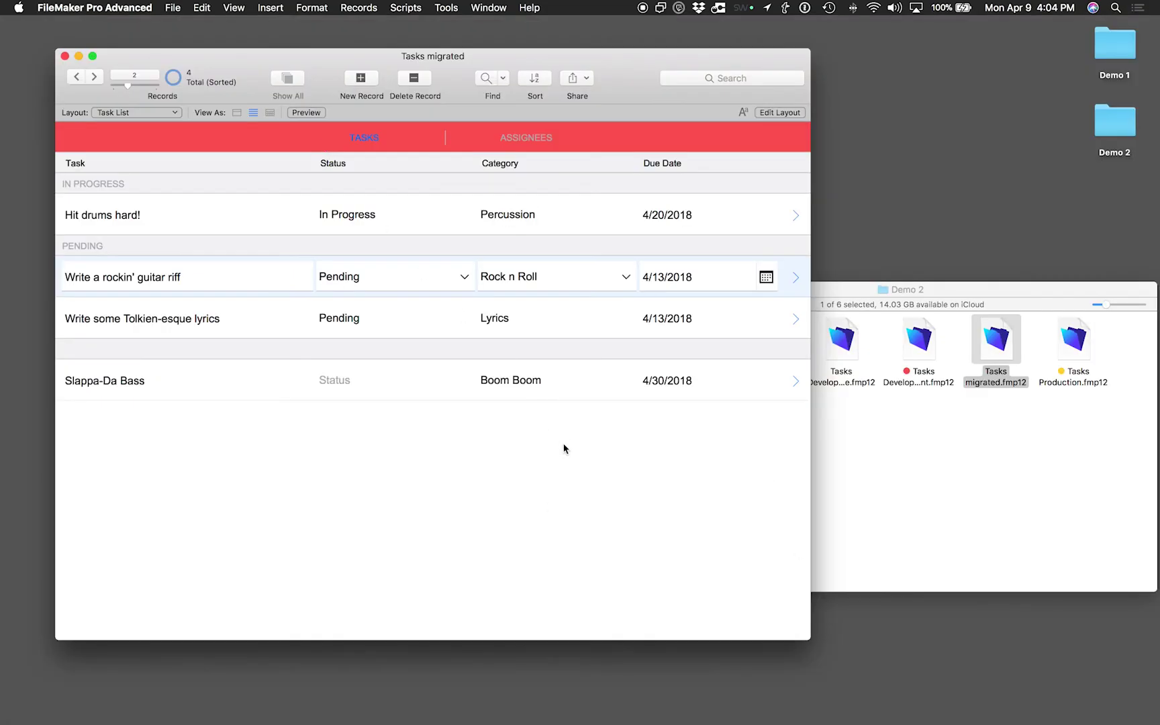
# Bring Finder's Demo 2 folder in front of FileMaker, showing Tasks migrated.fmp12 among its six items
pyautogui.click(959, 505)
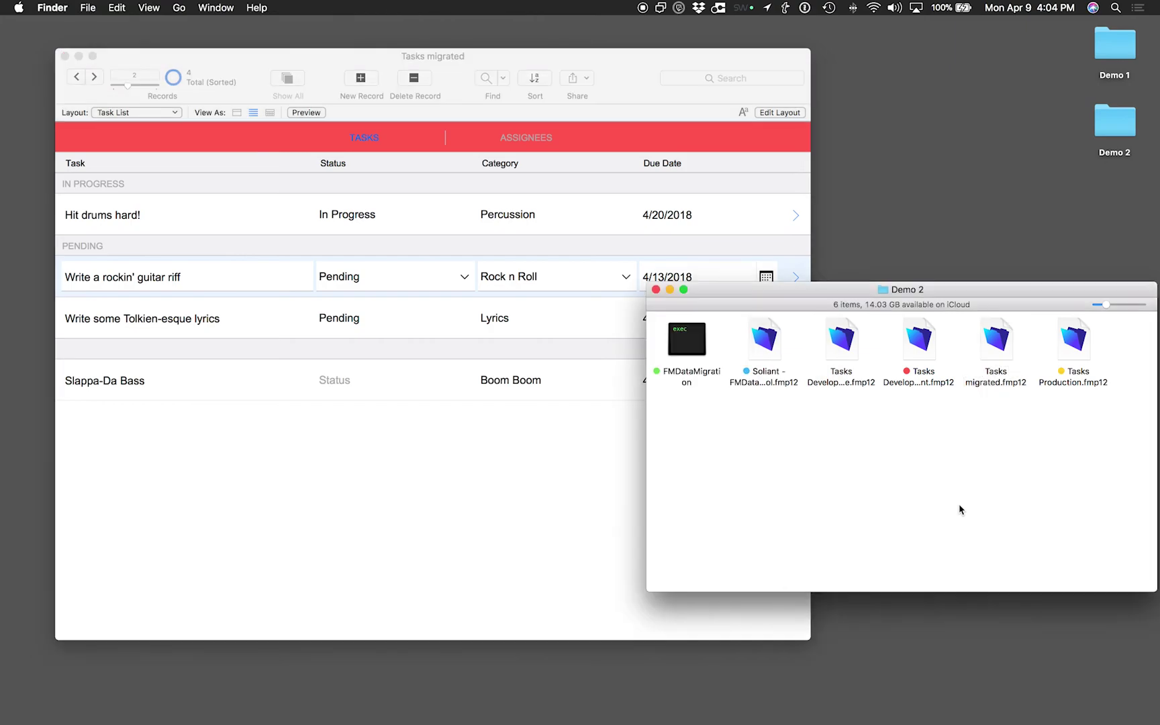
pyautogui.click(561, 505)
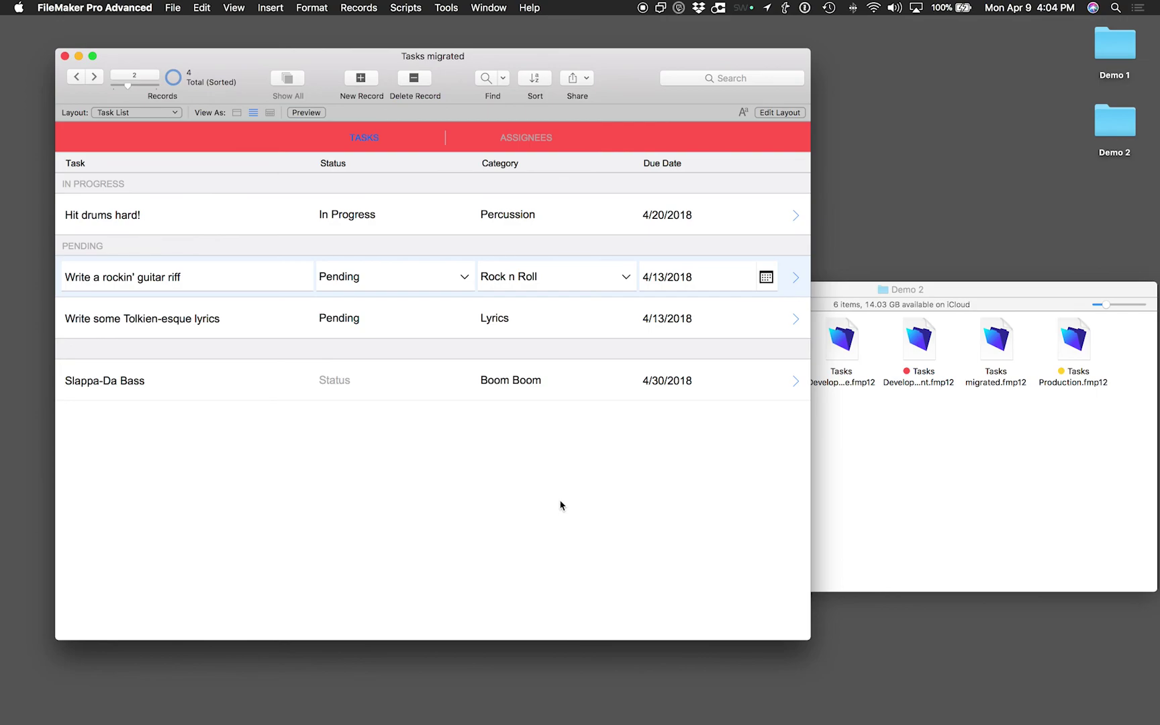
pyautogui.click(996, 341)
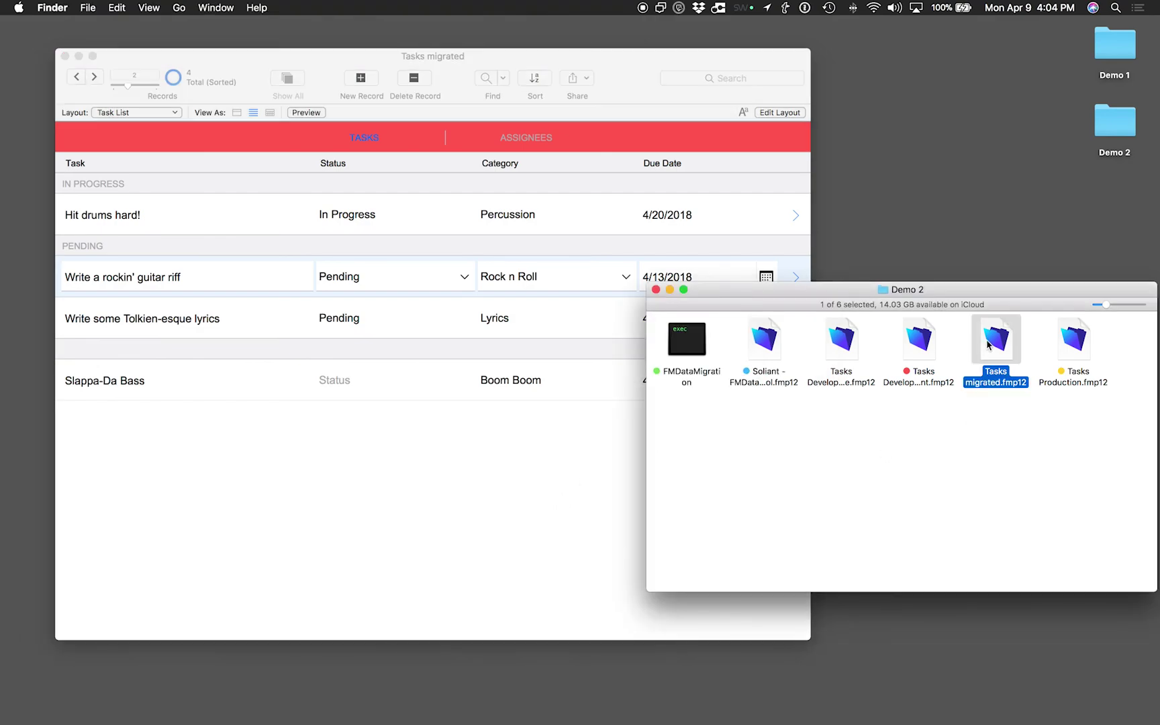
pyautogui.click(940, 500)
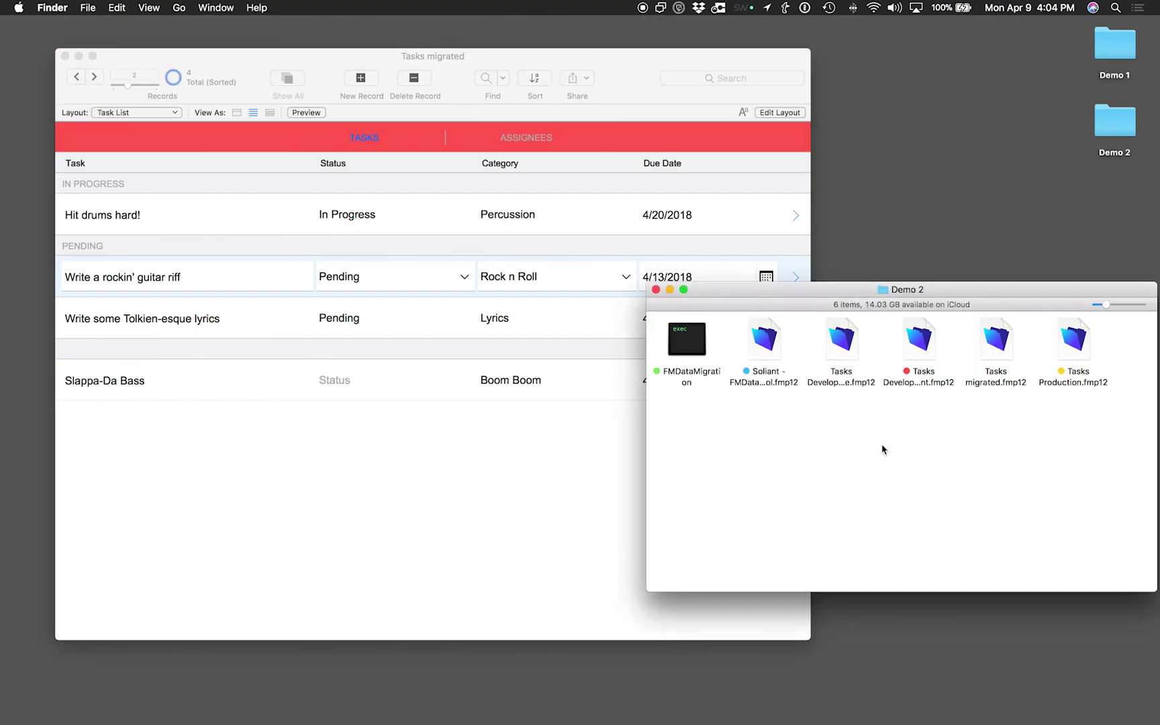